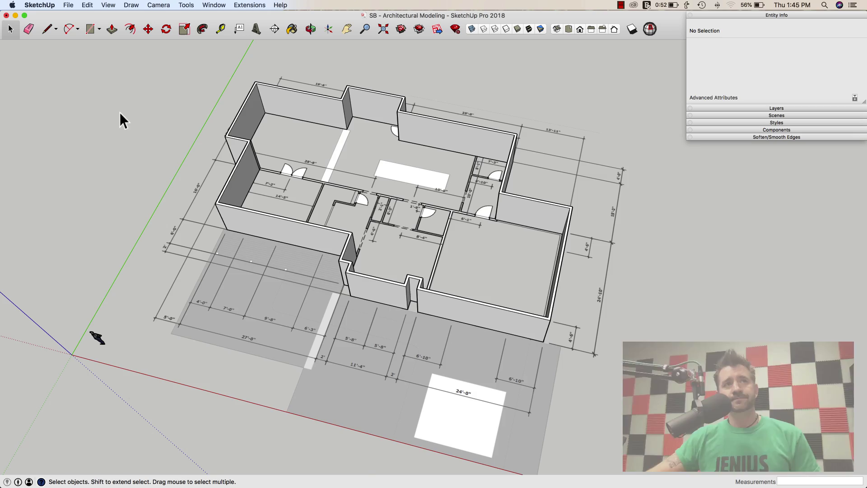
# Step: Examine the interior wall layout on the floor plan, including the corner where the long interior wall meets the exterior walls
pyautogui.moveTo(120, 112); pyautogui.dragTo(222, 273, button='middle')
pyautogui.scroll(3, 346, 194)
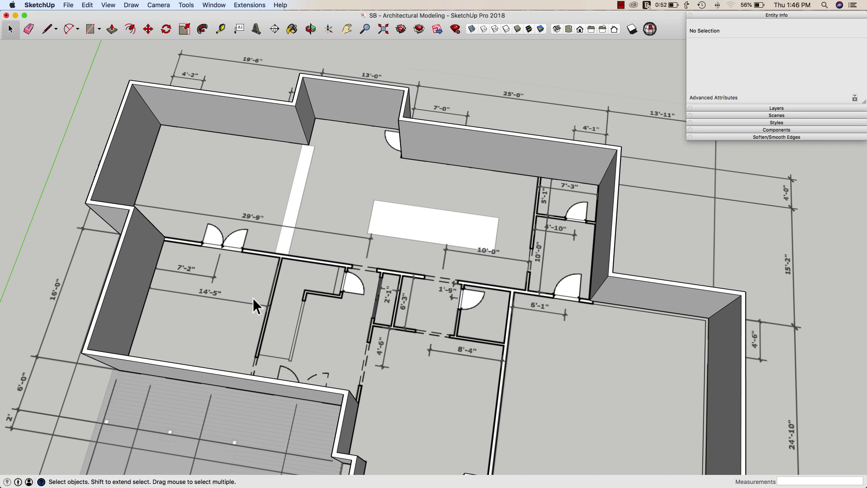
pyautogui.moveTo(253, 297); pyautogui.dragTo(280, 291, button='middle')
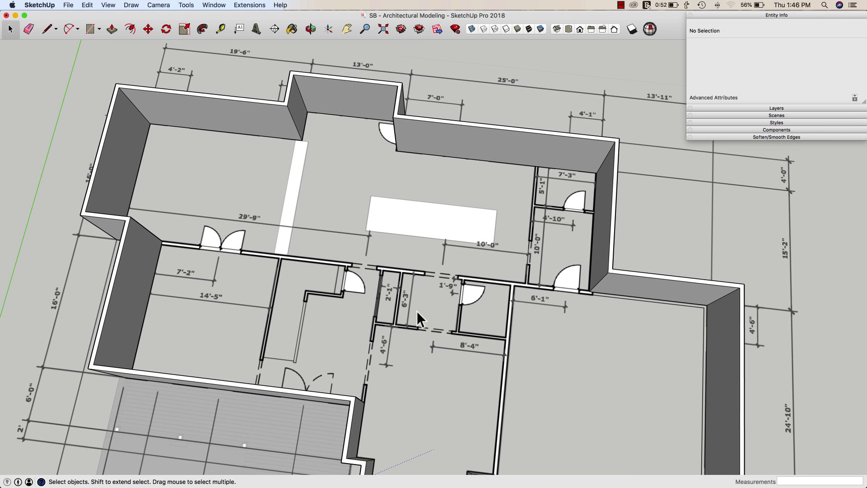
pyautogui.moveTo(443, 307); pyautogui.dragTo(444, 306, button='middle')
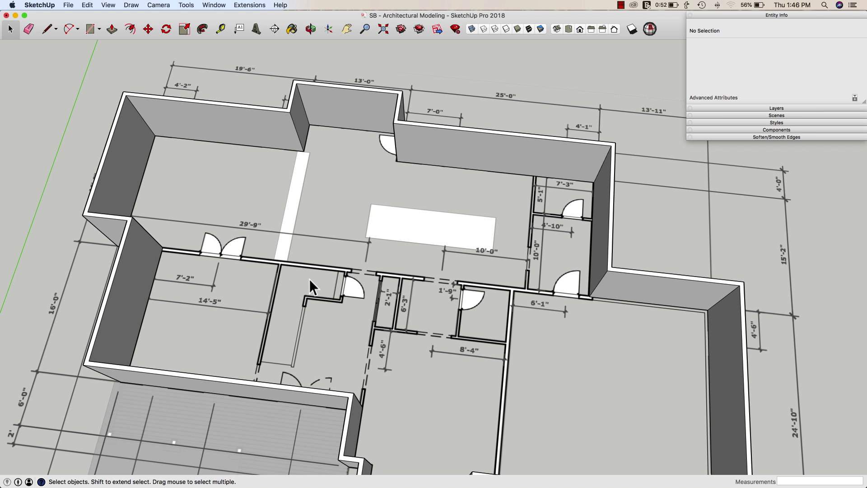
pyautogui.moveTo(310, 278); pyautogui.dragTo(549, 273, button='middle')
pyautogui.moveTo(307, 254); pyautogui.dragTo(260, 332, button='middle')
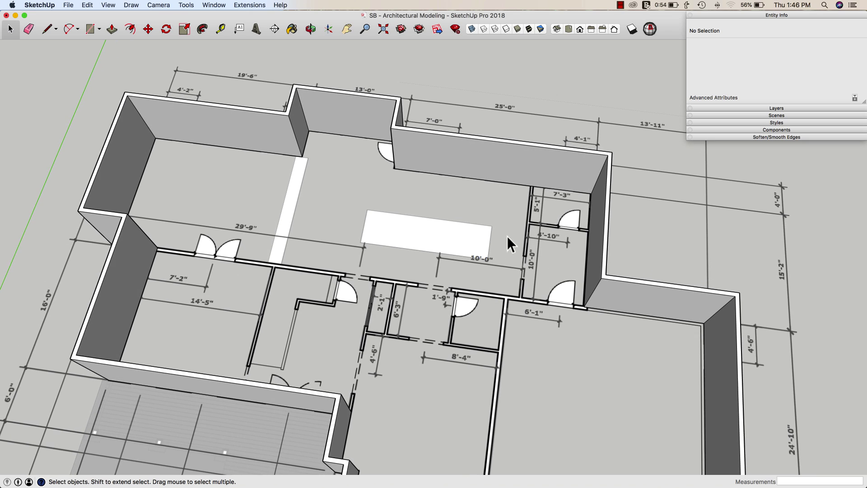
pyautogui.moveTo(509, 243); pyautogui.dragTo(184, 254, button='middle')
pyautogui.moveTo(593, 376); pyautogui.dragTo(470, 31, button='middle')
pyautogui.scroll(6, 316, 195)
pyautogui.scroll(1, 343, 202)
# Step: Turn on X-ray to inspect the plan beneath the exterior wall corner by the double doors, and turn it off again
pyautogui.click(472, 29)
pyautogui.scroll(-3, 452, 271)
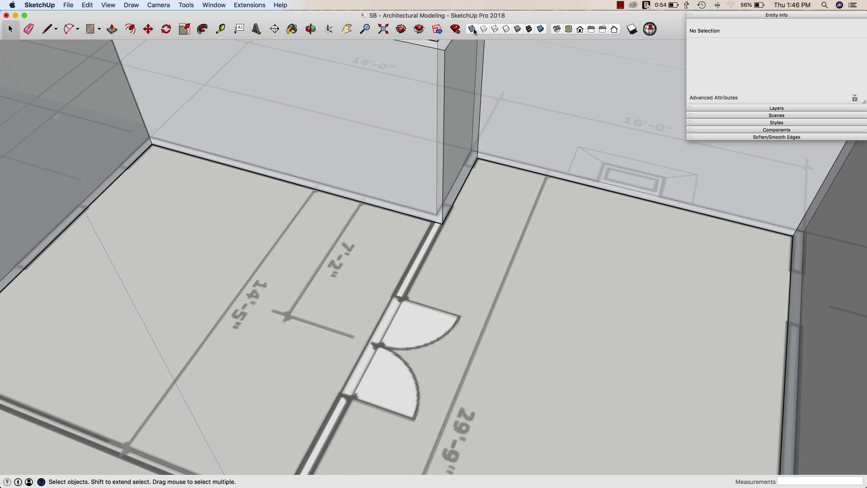
pyautogui.scroll(6, 458, 313)
pyautogui.scroll(8, 442, 267)
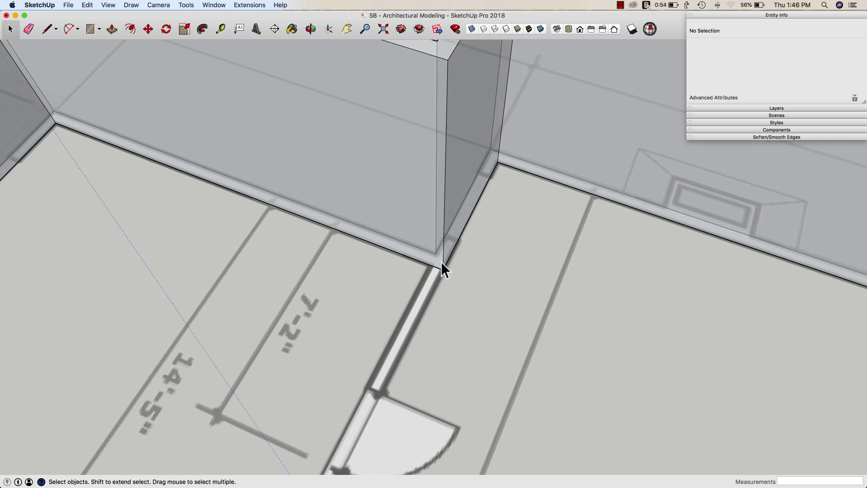
pyautogui.scroll(-5, 436, 268)
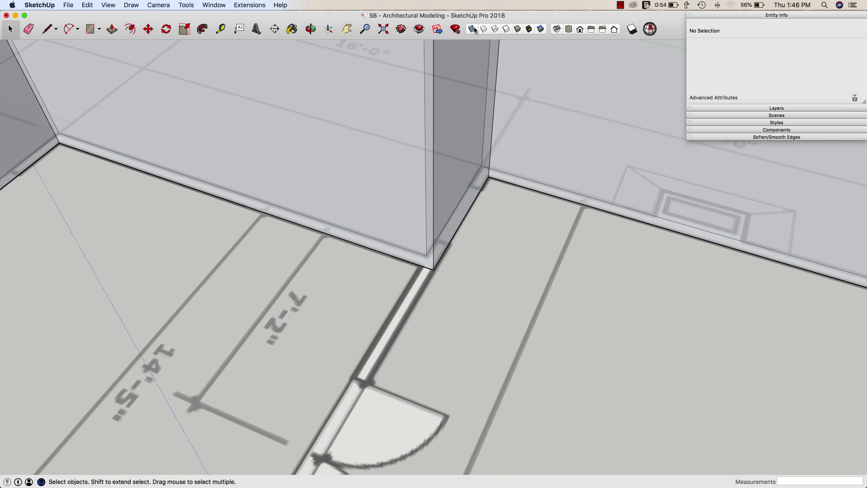
pyautogui.click(472, 29)
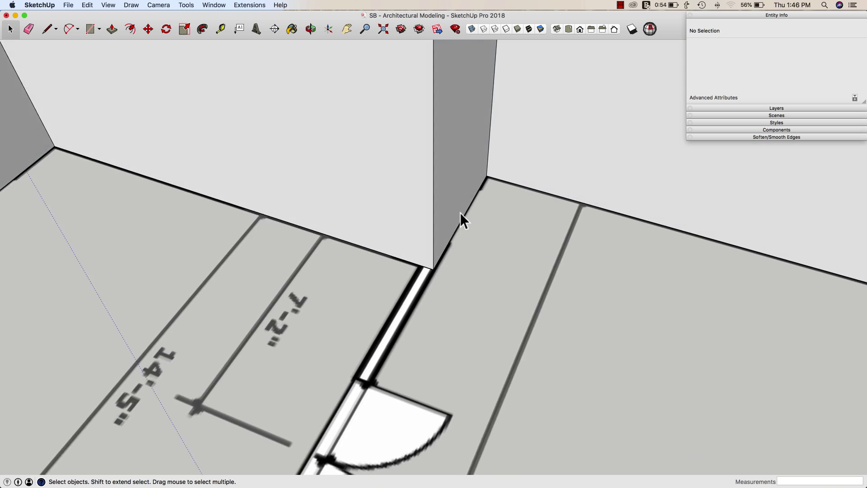
# Step: Check the exterior walls group's details at the inner corner near the double doors, and clear the selection
pyautogui.scroll(8, 427, 272)
pyautogui.moveTo(435, 273); pyautogui.dragTo(404, 256, button='middle')
pyautogui.click(406, 232)
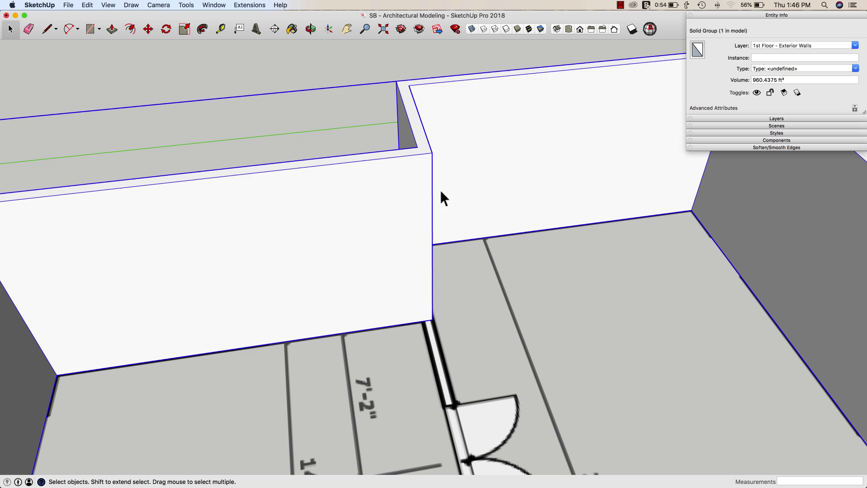
pyautogui.click(323, 59)
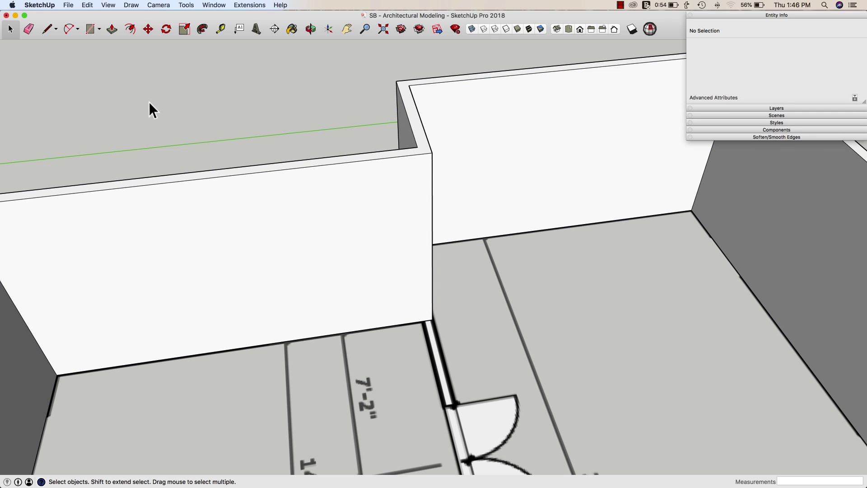
# Step: Draw a 9' by 5 1/2" rectangle on the exterior wall's inner face, at the corner where the long interior wall begins
pyautogui.click(90, 30)
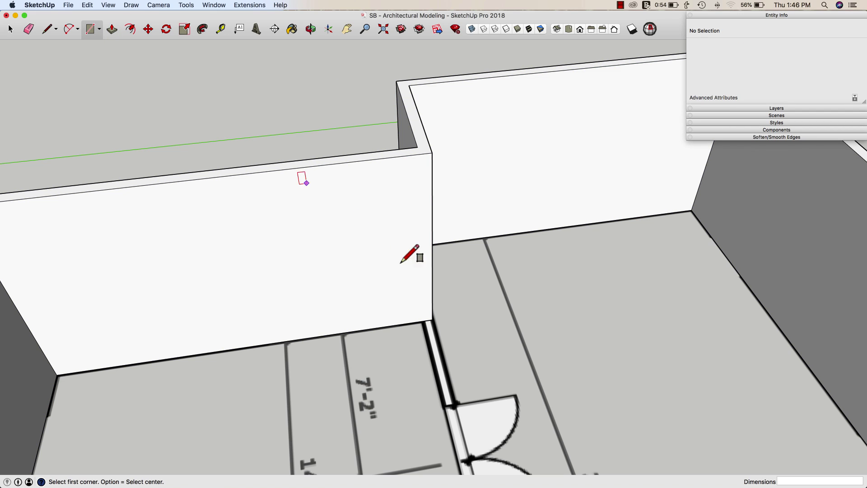
pyautogui.click(431, 319)
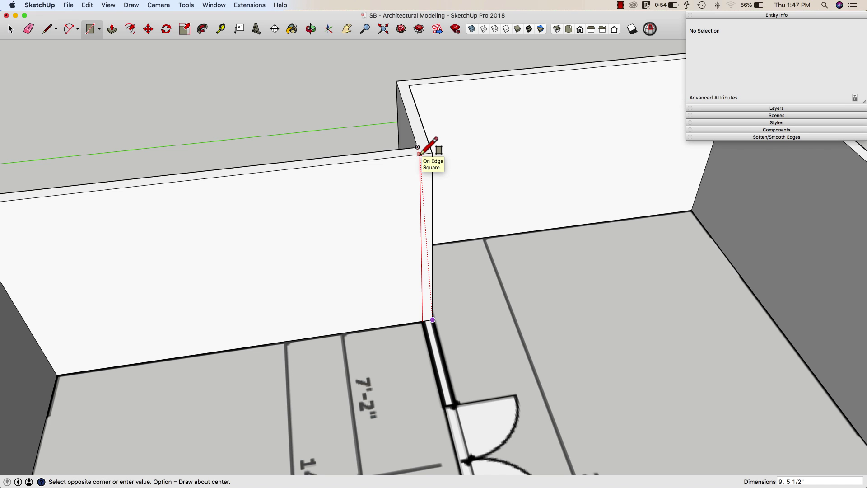
pyautogui.click(420, 154)
pyautogui.scroll(3, 432, 209)
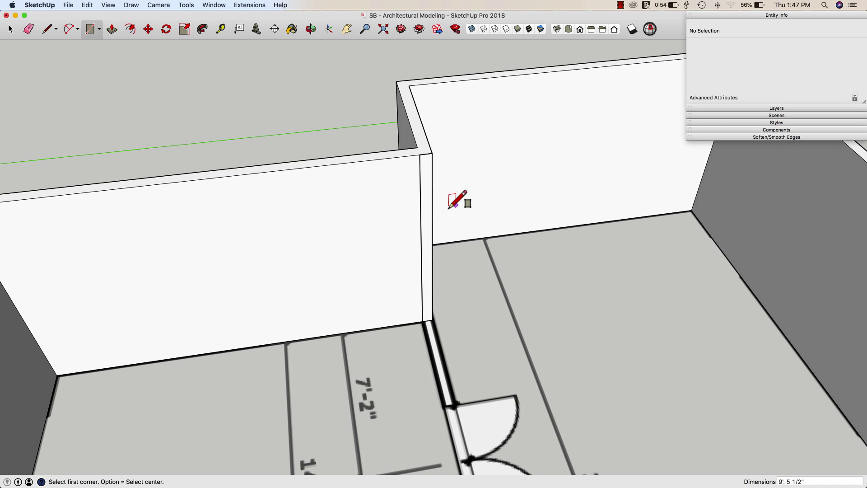
# Step: Push/Pull the 5 1/2" wide rectangle 51' 7" across the house to the opposite exterior wall corner
pyautogui.press('p')
pyautogui.click(428, 216)
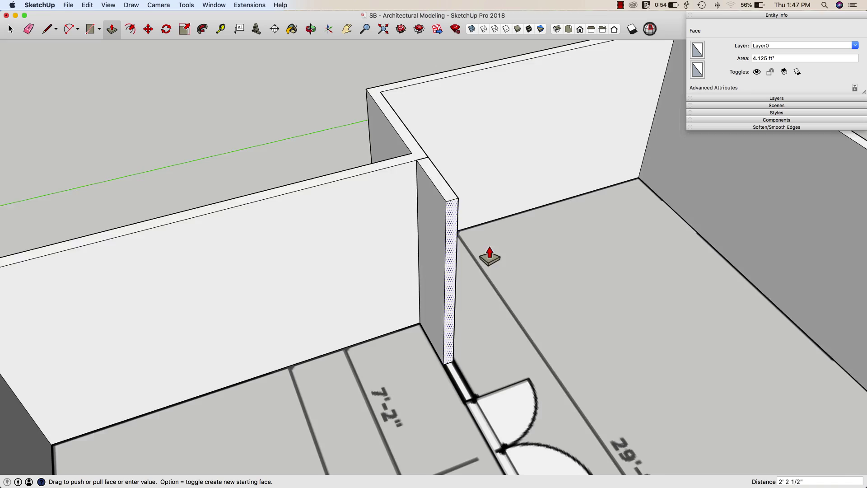
pyautogui.scroll(-3, 519, 281)
pyautogui.moveTo(519, 281); pyautogui.dragTo(724, 358, button='middle')
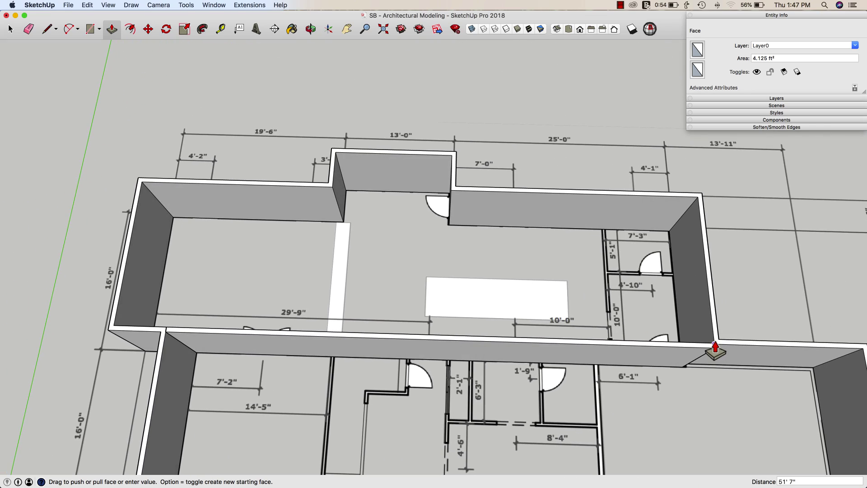
pyautogui.click(715, 347)
# Step: Draw a line 14'5" along the long interior wall's base from the room corner, and continue it 9' vertically to the wall's top edge
pyautogui.moveTo(526, 261); pyautogui.dragTo(489, 360, button='middle')
pyautogui.scroll(2, 484, 273)
pyautogui.moveTo(483, 273); pyautogui.dragTo(289, 267, button='middle')
pyautogui.scroll(2, 455, 298)
pyautogui.scroll(2, 262, 261)
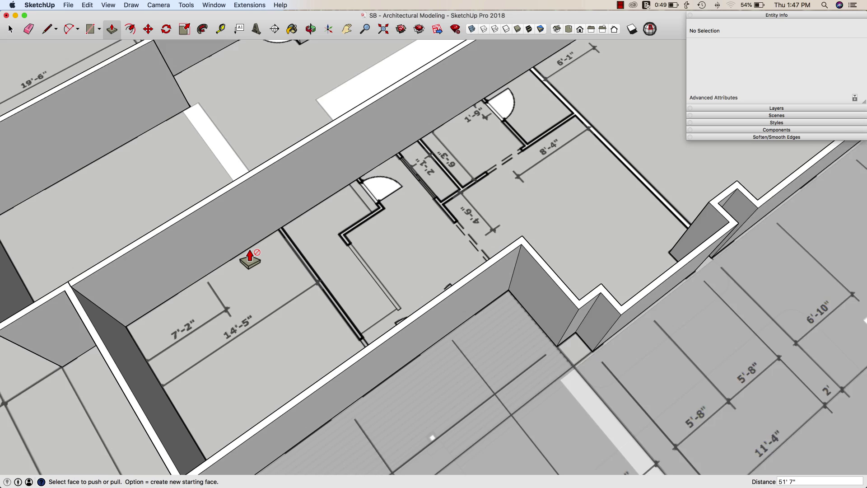
pyautogui.moveTo(182, 255); pyautogui.dragTo(208, 259, button='middle')
pyautogui.scroll(-3, 208, 256)
pyautogui.press('l')
pyautogui.scroll(6, 180, 240)
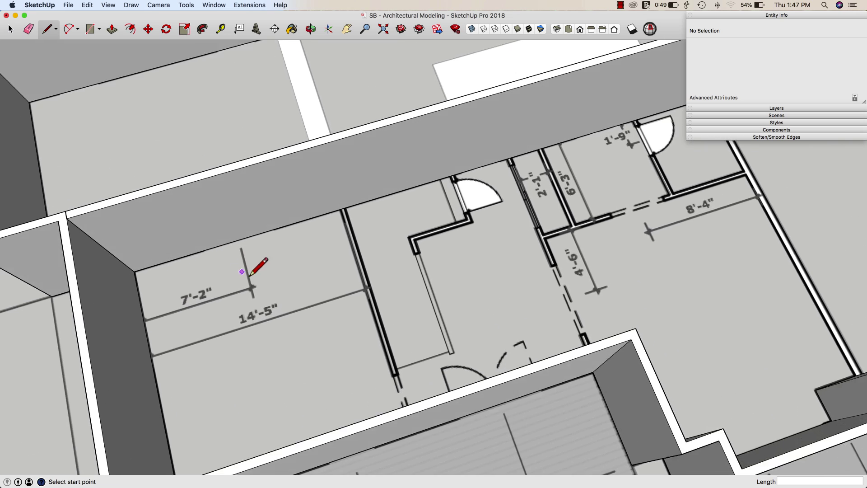
pyautogui.moveTo(275, 312); pyautogui.dragTo(194, 262, button='middle')
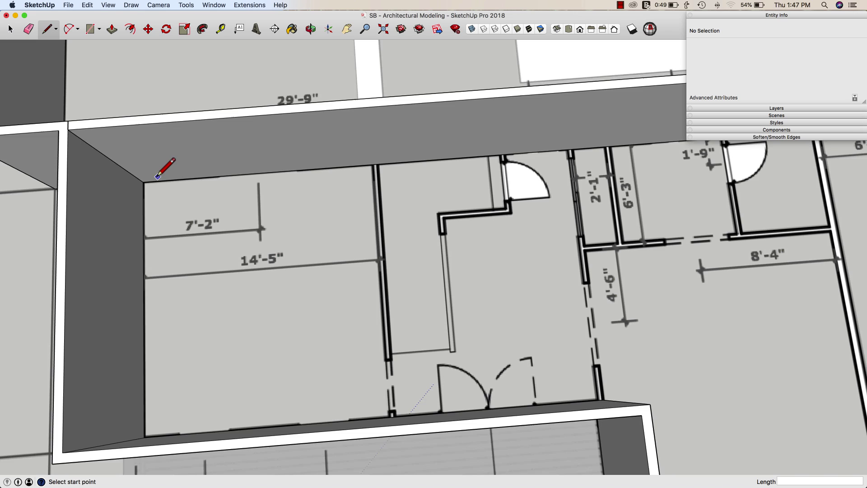
pyautogui.moveTo(158, 177); pyautogui.dragTo(148, 185, button='middle')
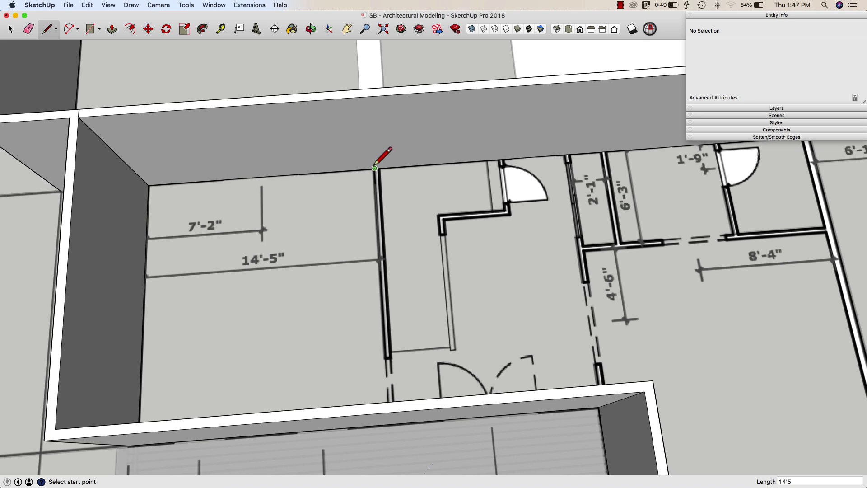
pyautogui.click(374, 168)
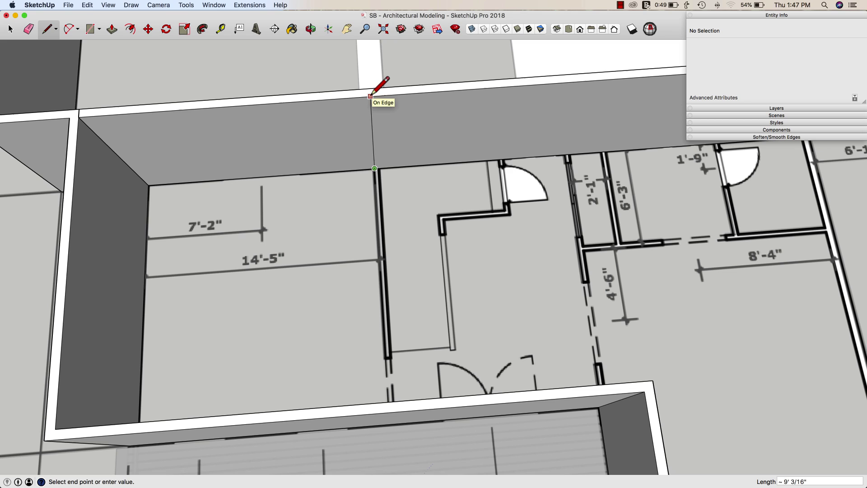
pyautogui.click(360, 97)
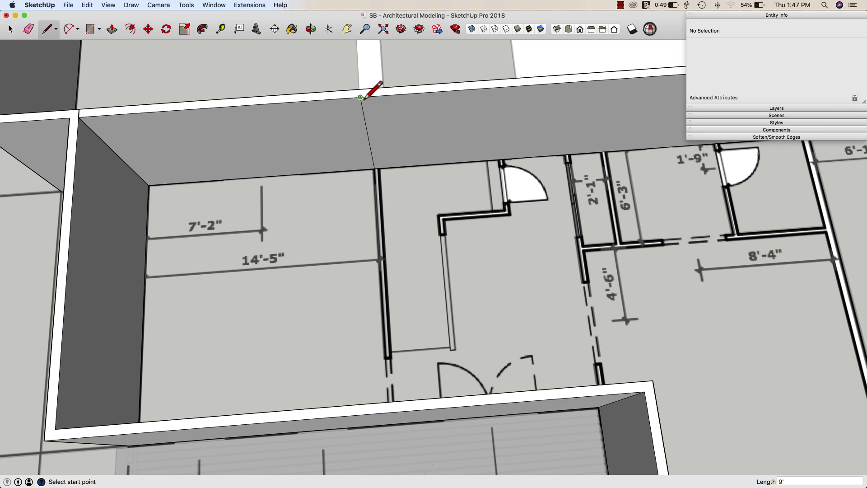
# Step: Copy the vertical edge 3.5" along the long interior wall to outline the partition's thickness
pyautogui.press('space')
pyautogui.click(368, 136)
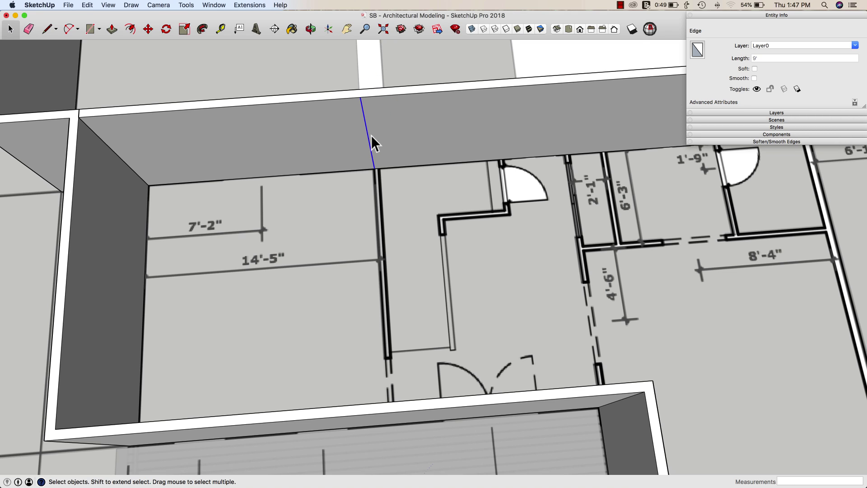
pyautogui.press('m')
pyautogui.press('alt')
pyautogui.click(370, 135)
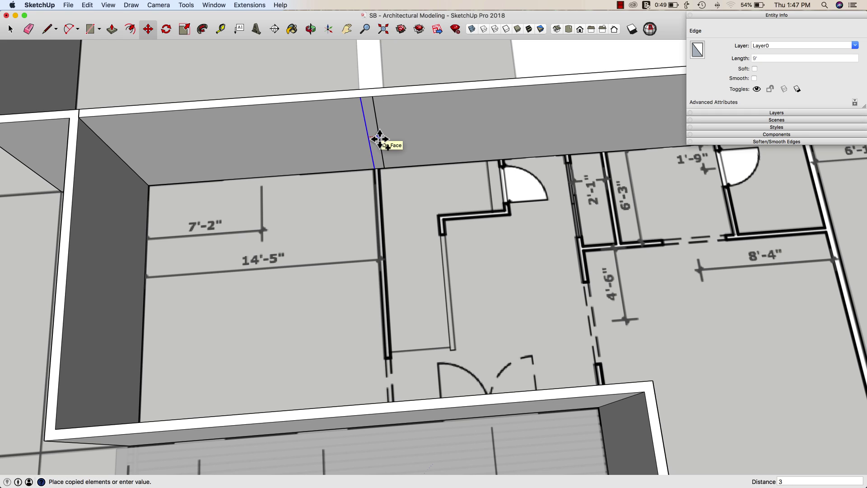
pyautogui.click(379, 138)
# Step: Push/Pull the narrow strip 15' 6 1/2" to the exterior wall to form the partition beside the 14'-5" room
pyautogui.moveTo(379, 139); pyautogui.dragTo(379, 113, button='middle')
pyautogui.press('p')
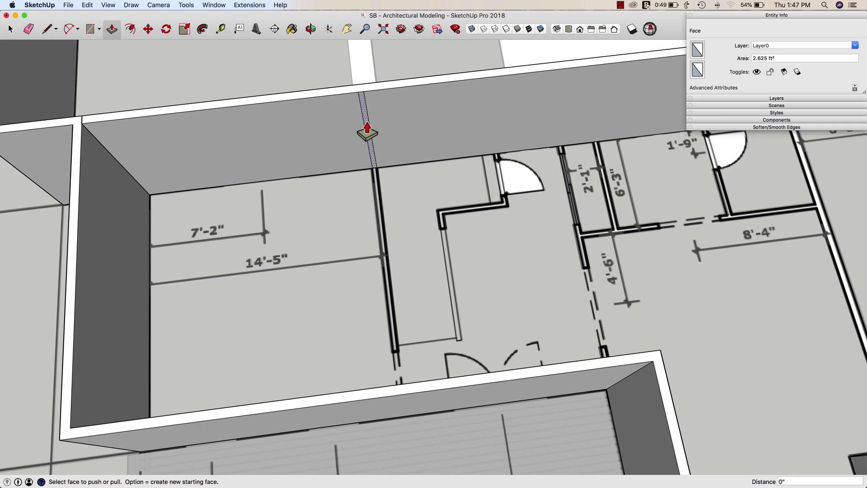
pyautogui.click(367, 132)
pyautogui.moveTo(386, 221); pyautogui.dragTo(469, 304, button='middle')
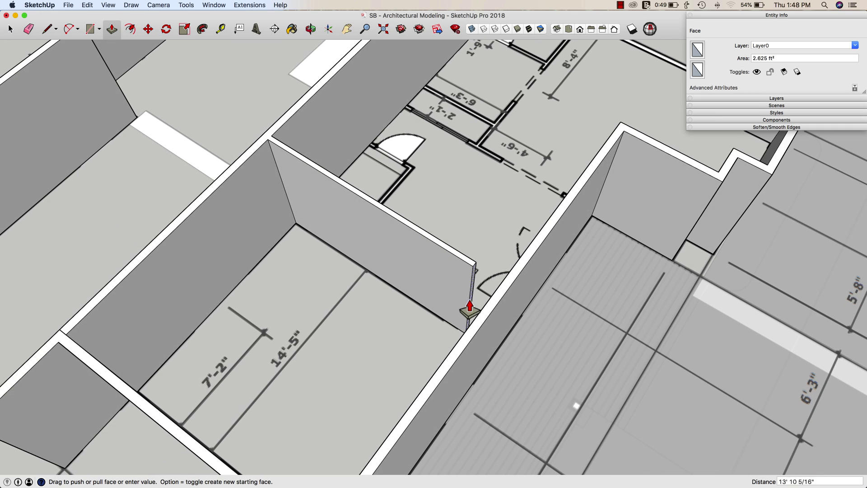
pyautogui.click(476, 324)
# Step: Draw a 3.5" by 9' rectangle on the exterior wall at the inner corner where the next partition begins
pyautogui.moveTo(350, 235); pyautogui.dragTo(320, 189, button='middle')
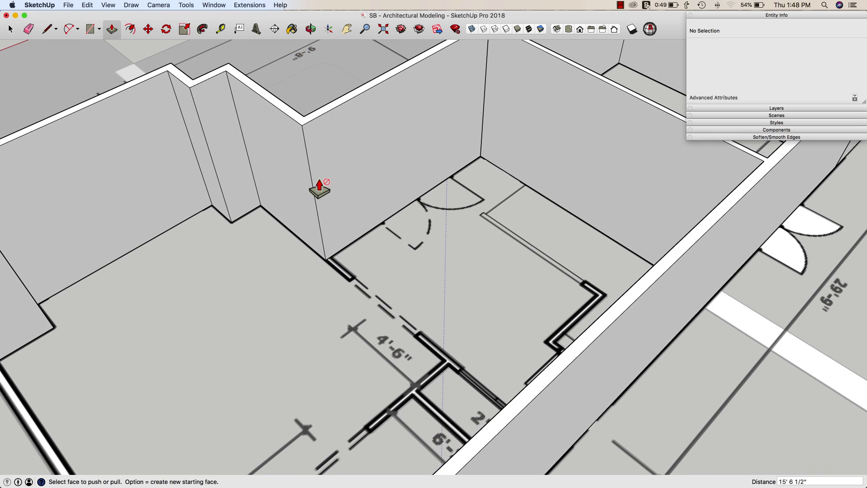
pyautogui.press('r')
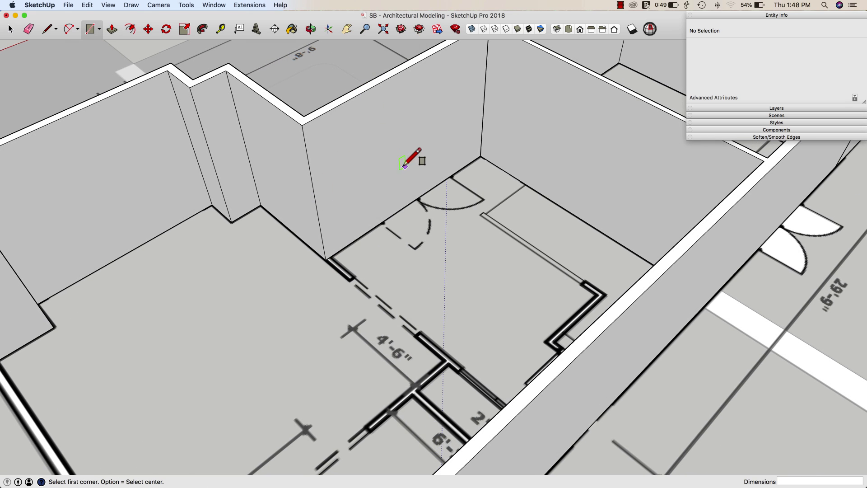
pyautogui.click(325, 260)
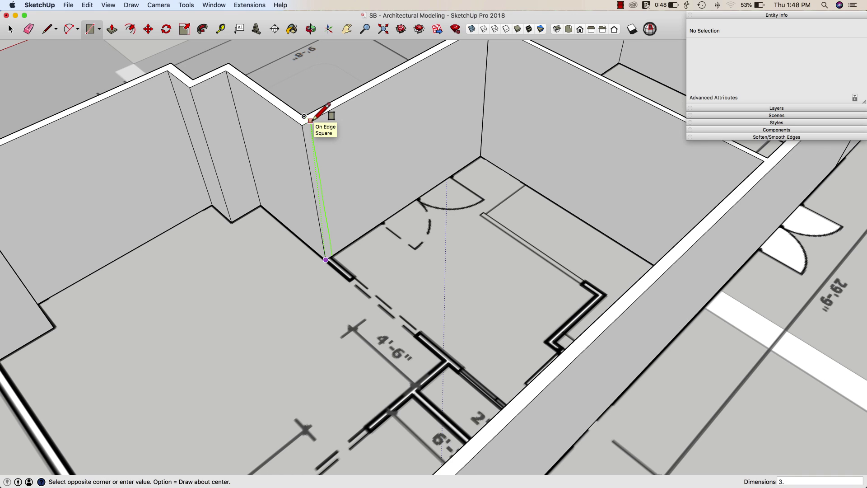
pyautogui.write("'")
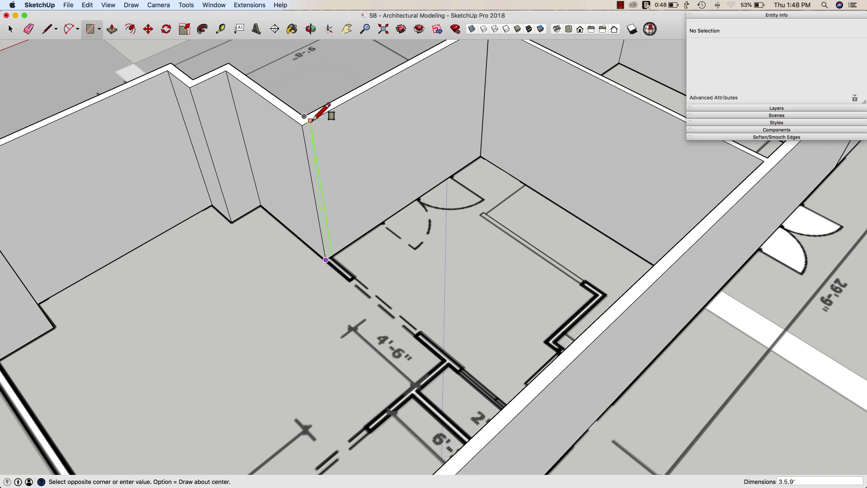
pyautogui.press('Return')
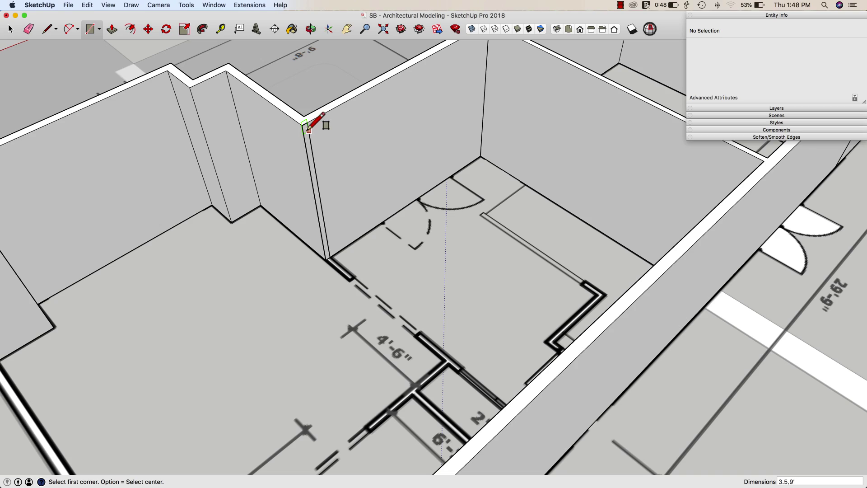
# Step: Push/Pull the rectangle at the exterior corner 15' 6 1/2" to the long interior wall to form the second partition
pyautogui.press('p')
pyautogui.click(312, 174)
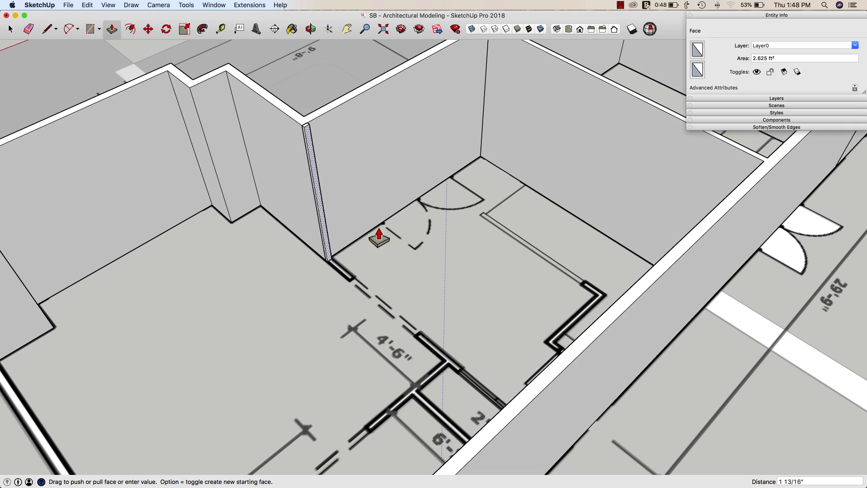
pyautogui.click(597, 329)
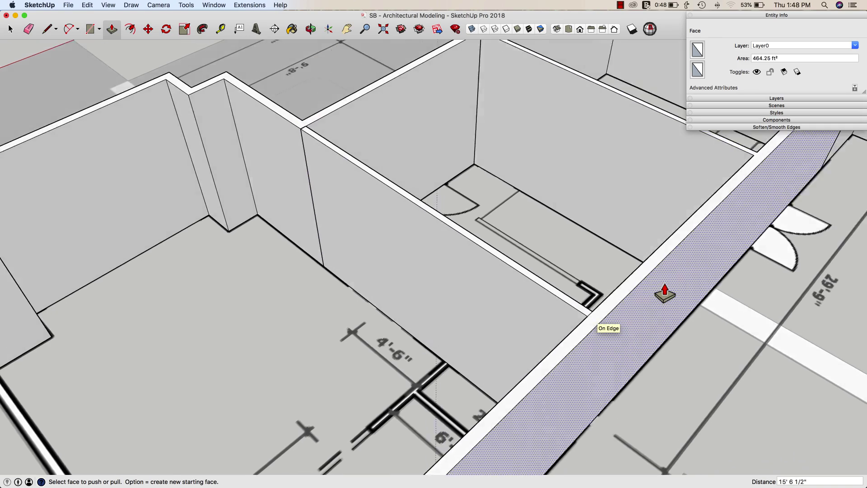
pyautogui.moveTo(665, 294); pyautogui.dragTo(368, 145, button='middle')
pyautogui.scroll(3, 566, 272)
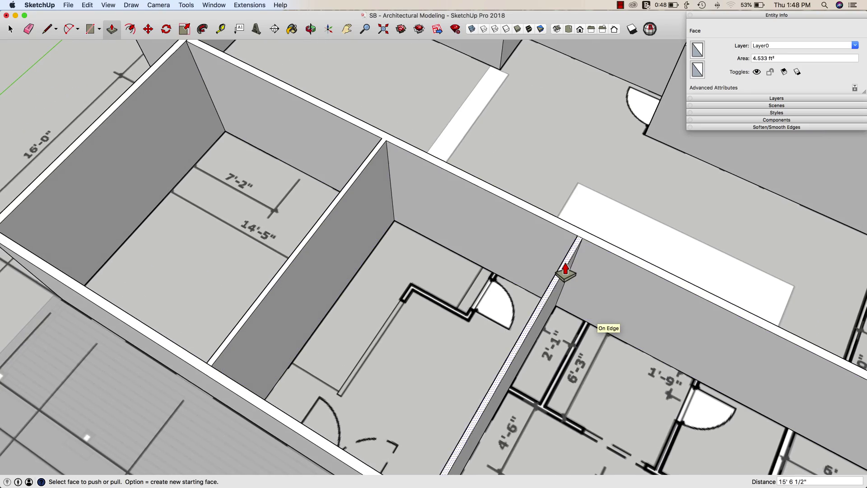
pyautogui.scroll(-3, 565, 272)
pyautogui.scroll(2, 440, 185)
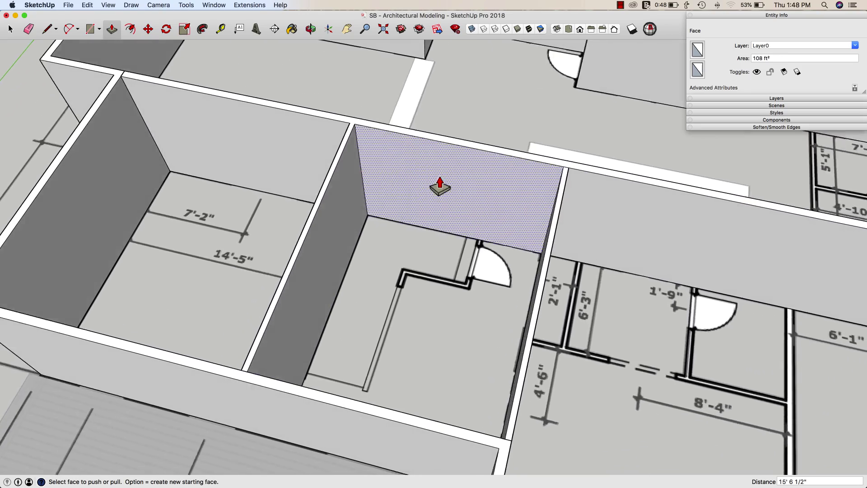
pyautogui.moveTo(440, 186); pyautogui.dragTo(346, 168, button='middle')
pyautogui.moveTo(404, 158); pyautogui.dragTo(347, 149, button='middle')
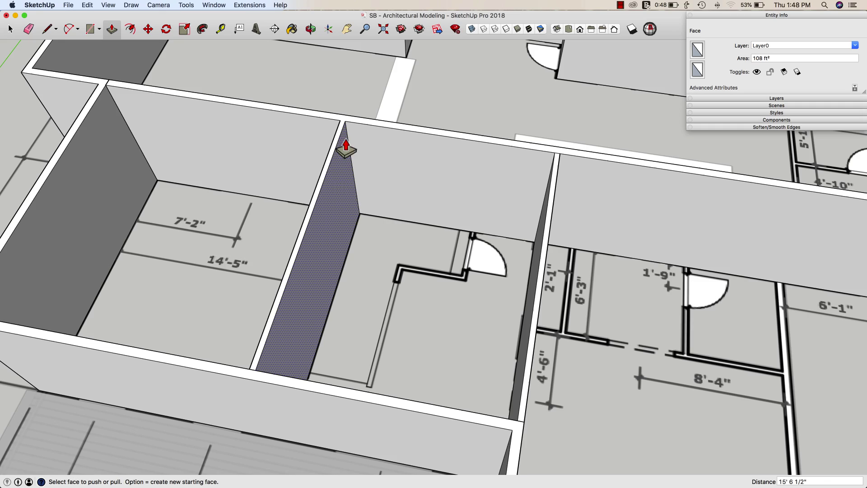
# Step: Inspect the joints between the new partitions and the long interior wall against the floor plan
pyautogui.scroll(1, 333, 131)
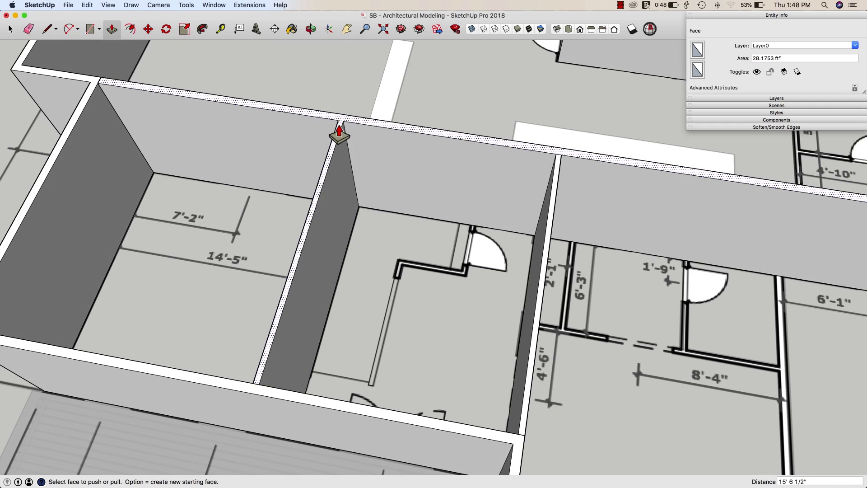
pyautogui.moveTo(537, 341); pyautogui.dragTo(476, 371, button='middle')
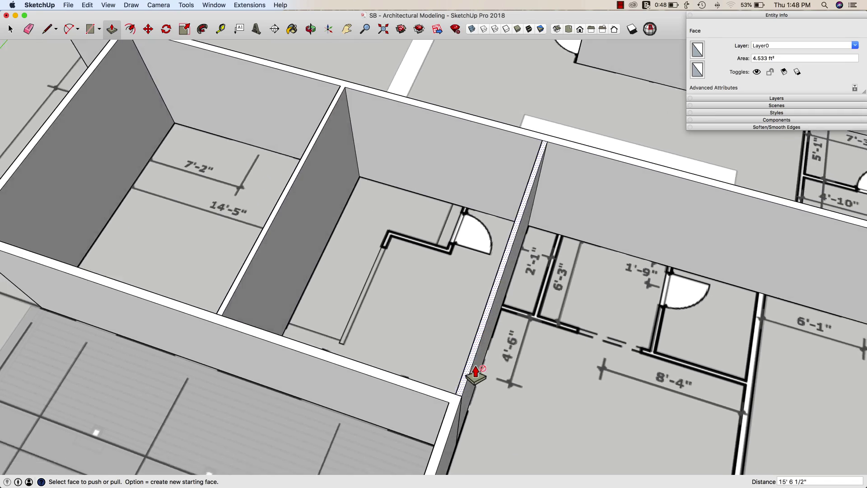
pyautogui.scroll(-3, 447, 411)
pyautogui.scroll(3, 573, 169)
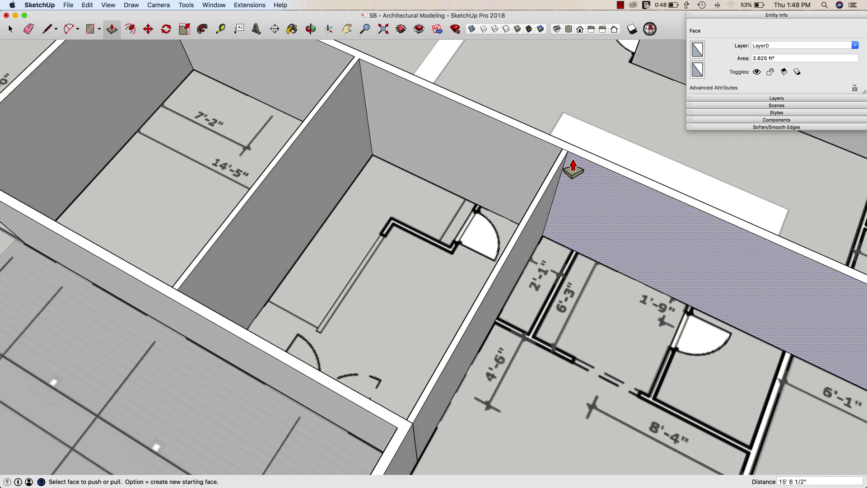
pyautogui.scroll(2, 573, 170)
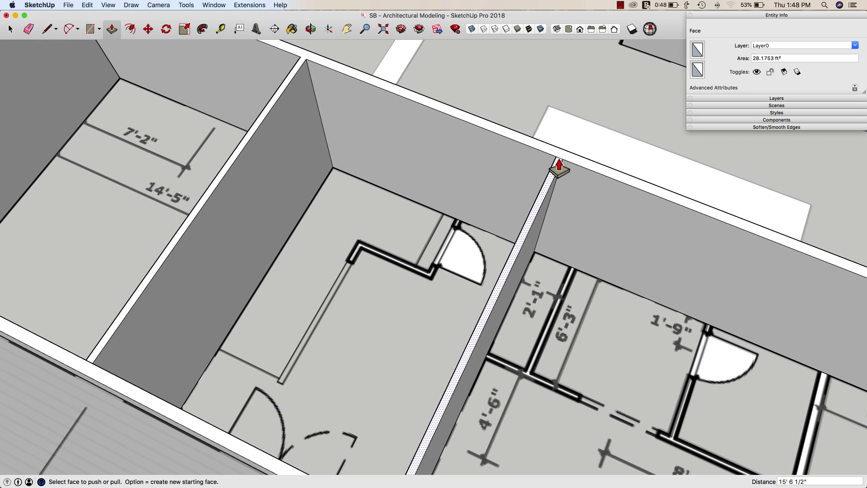
pyautogui.press('e')
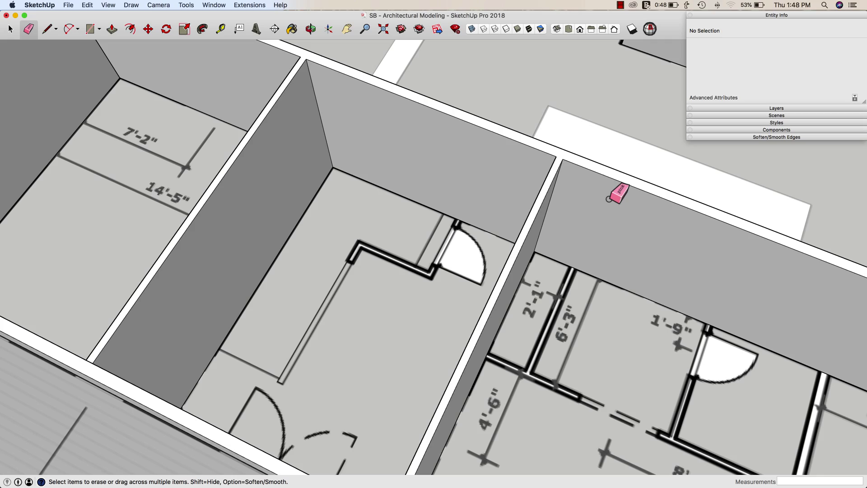
pyautogui.scroll(-4, 603, 193)
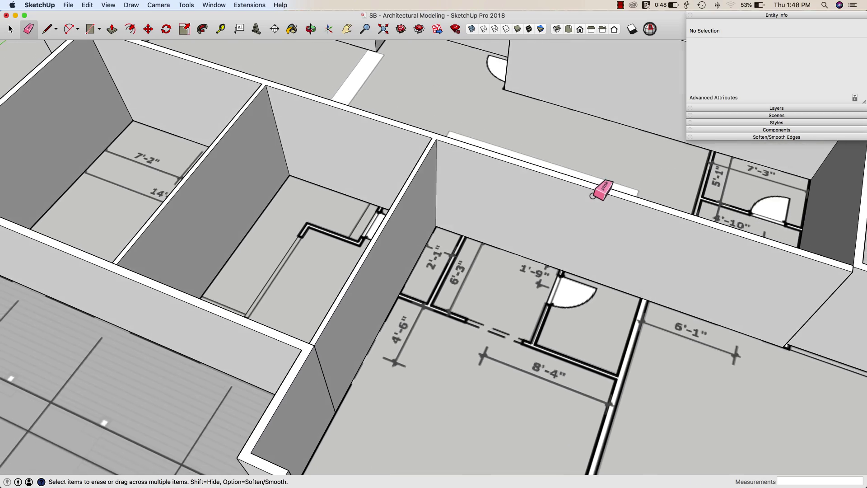
pyautogui.scroll(-4, 593, 196)
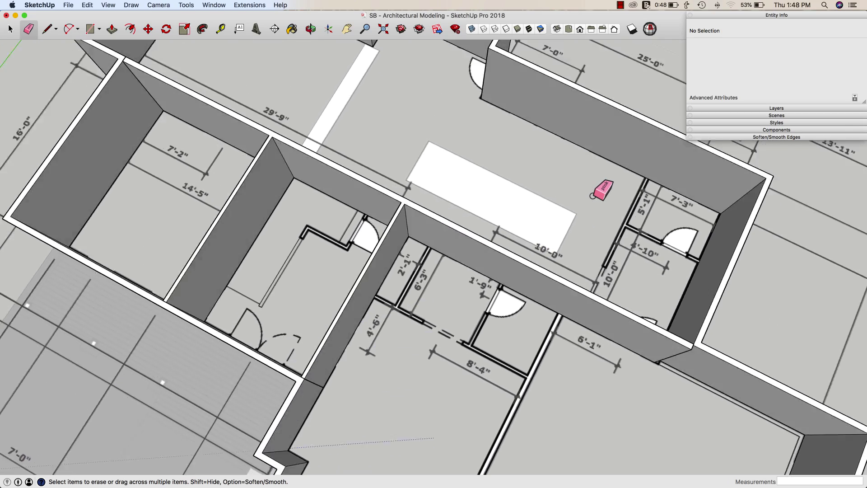
pyautogui.moveTo(594, 195)
pyautogui.mouseDown(button='middle')
pyautogui.moveTo(604, 194)
pyautogui.moveTo(514, 224)
pyautogui.mouseUp(button='middle')
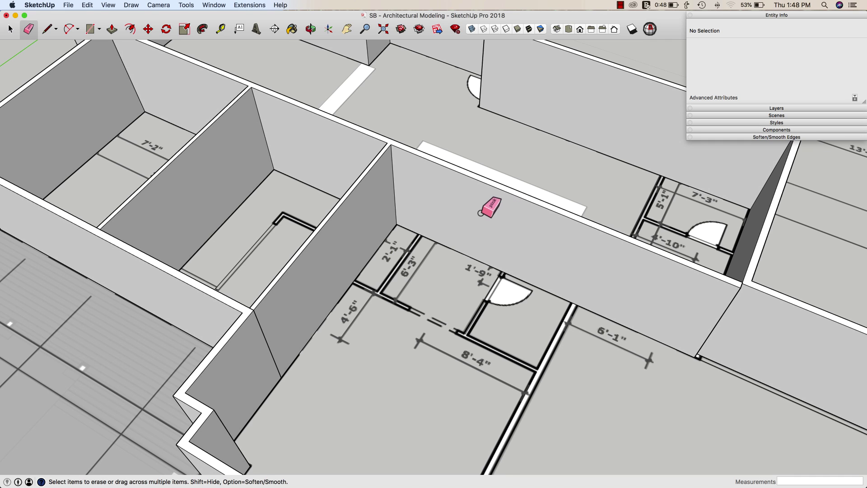
pyautogui.moveTo(454, 224)
pyautogui.mouseDown(button='middle')
pyautogui.moveTo(421, 224)
pyautogui.moveTo(431, 228)
pyautogui.moveTo(413, 257)
pyautogui.mouseUp(button='middle')
# Step: Select the whole second partition and place a copy 2' 1" along the long wall, toward the 2'-1" closet space
pyautogui.press('space')
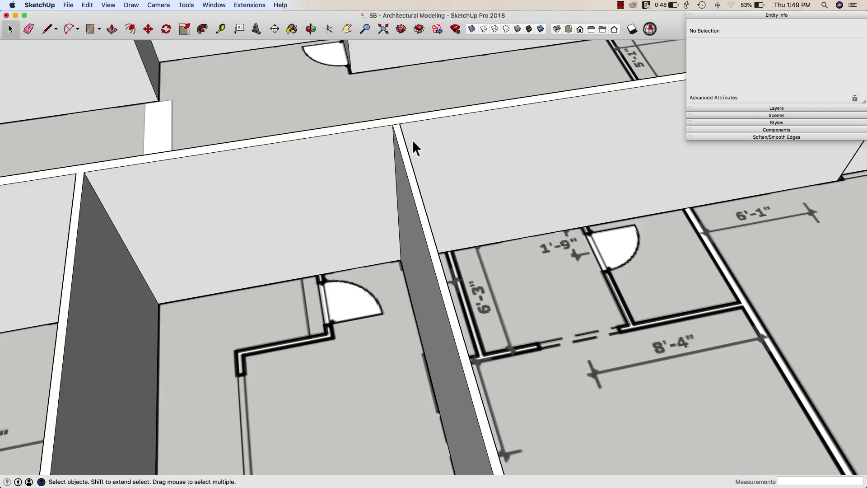
pyautogui.scroll(-5, 409, 142)
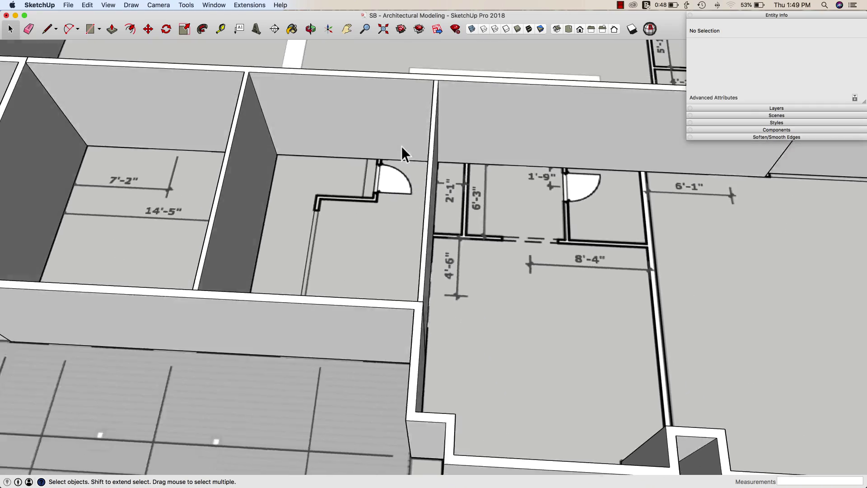
pyautogui.moveTo(401, 145); pyautogui.dragTo(400, 166, button='middle')
pyautogui.moveTo(358, 68); pyautogui.dragTo(489, 390)
pyautogui.moveTo(490, 391); pyautogui.dragTo(480, 279, button='middle')
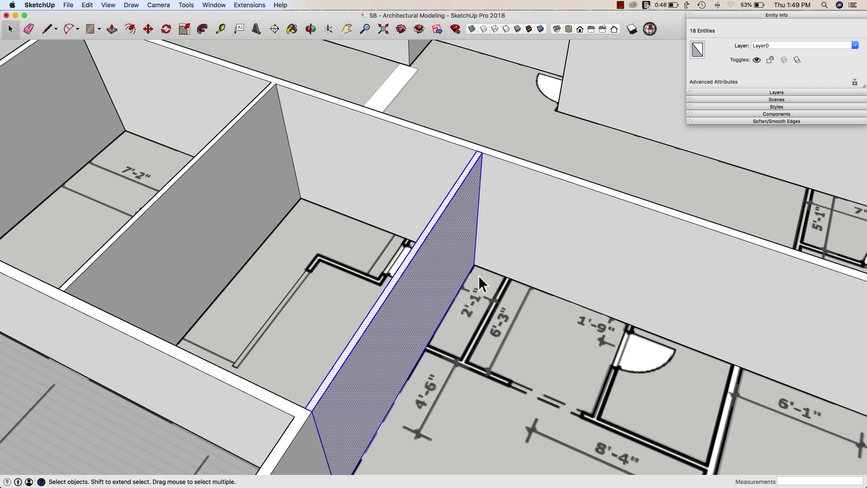
pyautogui.press('m')
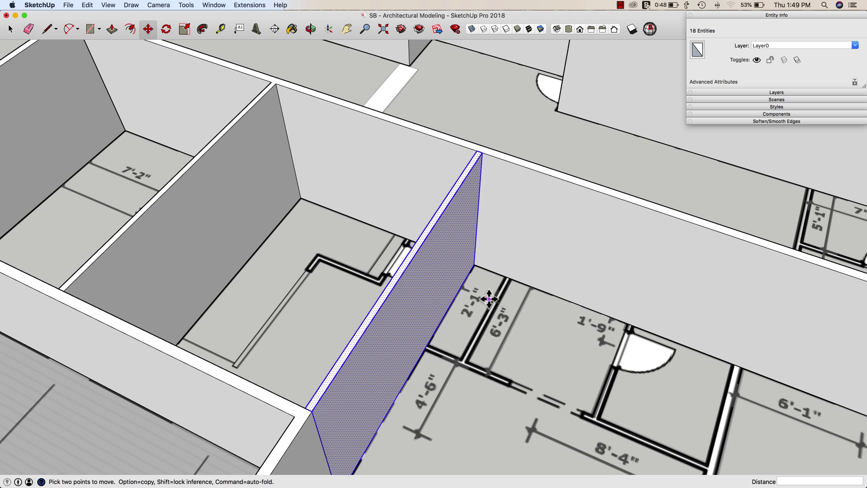
pyautogui.keyDown('alt'); pyautogui.click(480, 154); pyautogui.keyUp('alt')
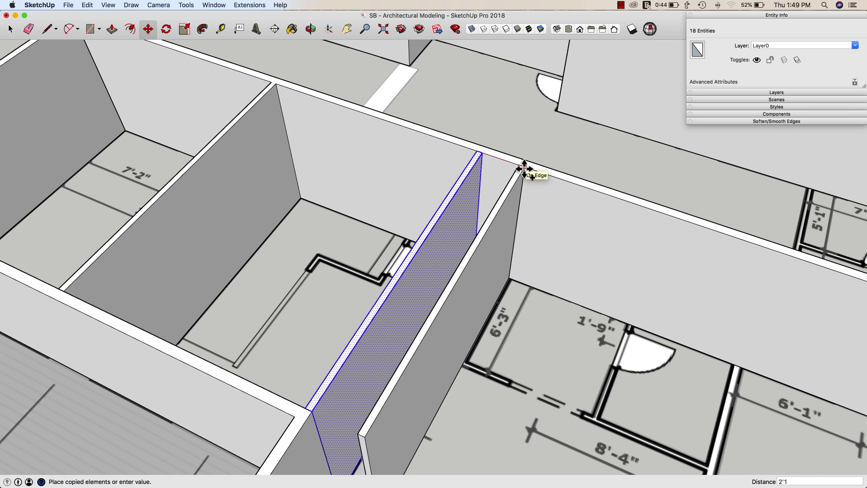
pyautogui.press('Return')
# Step: Set the partition copy's offset to 2' 4.5" to match the far side of the 2'-1" closet
pyautogui.moveTo(525, 169)
pyautogui.mouseDown(button='middle')
pyautogui.moveTo(468, 252)
pyautogui.moveTo(468, 288)
pyautogui.moveTo(430, 296)
pyautogui.mouseUp(button='middle')
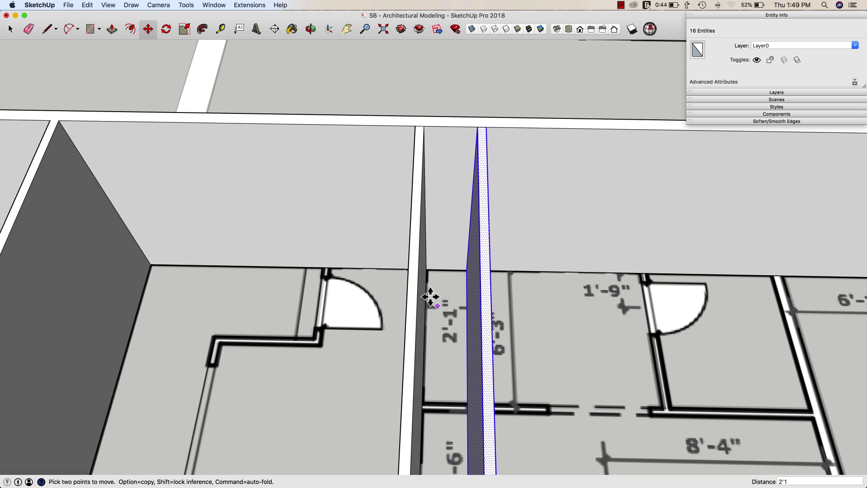
pyautogui.click(418, 268)
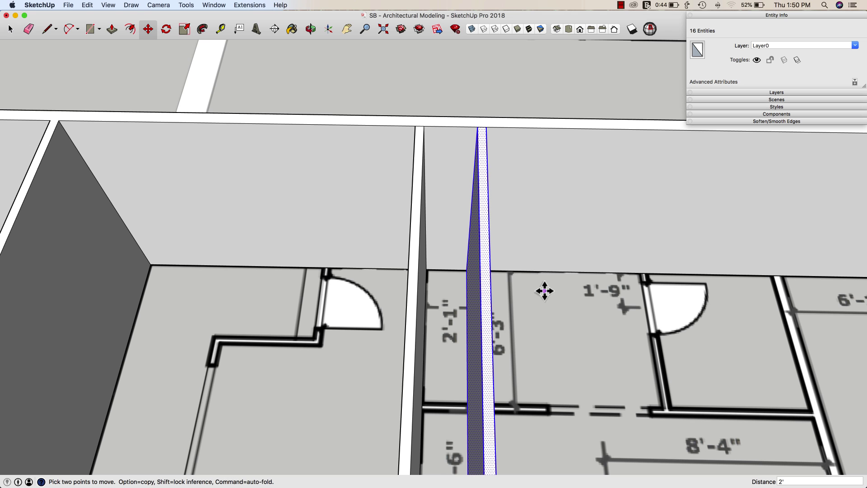
pyautogui.press('Return')
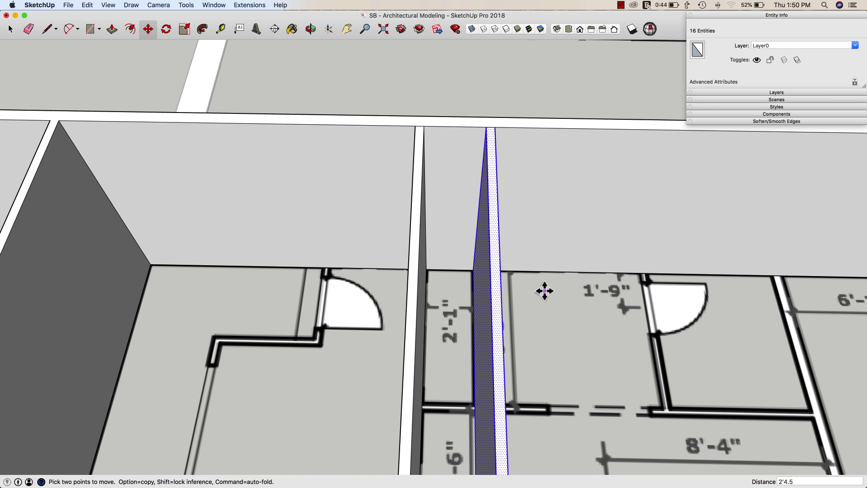
# Step: Shorten the copied partition by pushing its free end face back 4' 8 1/16"
pyautogui.moveTo(544, 291); pyautogui.dragTo(347, 383, button='middle')
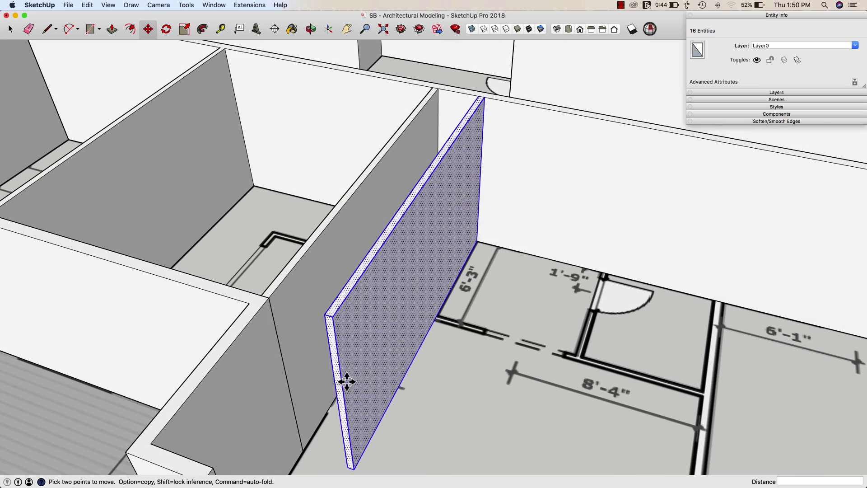
pyautogui.press('space')
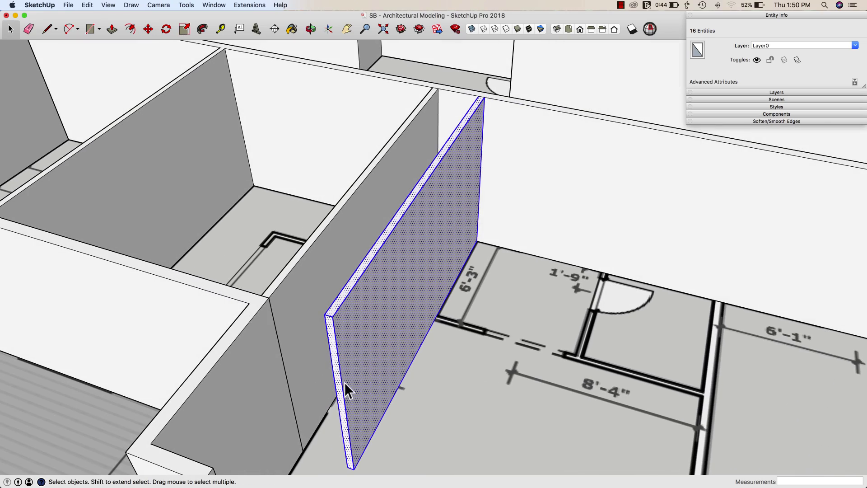
pyautogui.click(448, 410)
pyautogui.press('p')
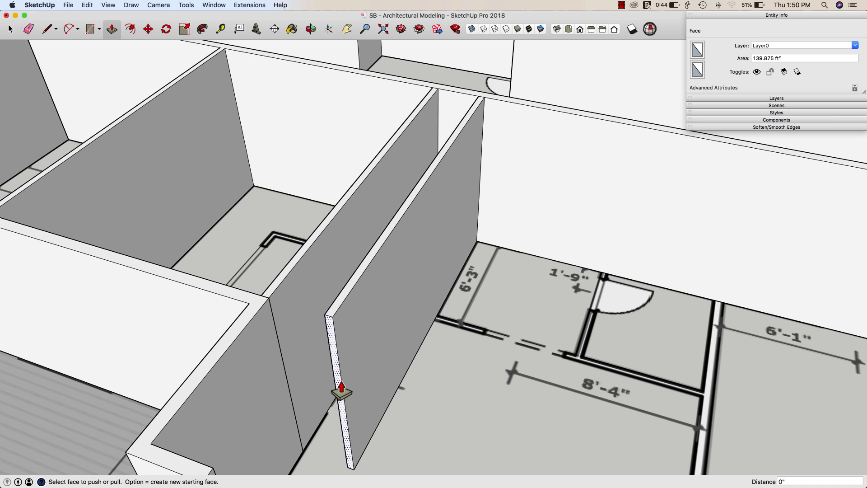
pyautogui.moveTo(339, 391); pyautogui.dragTo(423, 320)
pyautogui.scroll(3, 423, 321)
pyautogui.moveTo(499, 226); pyautogui.dragTo(505, 260, button='middle')
pyautogui.scroll(-6, 506, 258)
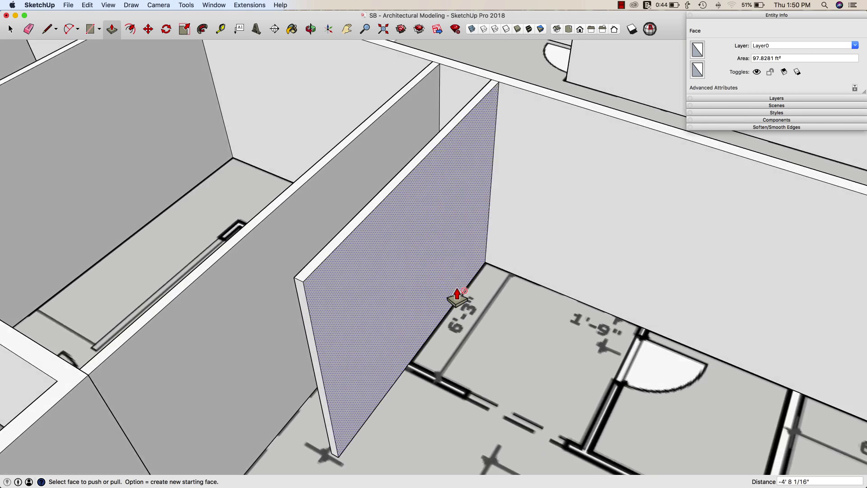
# Step: Delete the copied partition's end face and erase its leftover edges, keeping only the narrow strip on the long wall
pyautogui.press('space')
pyautogui.moveTo(379, 339); pyautogui.dragTo(401, 318, button='middle')
pyautogui.moveTo(372, 279); pyautogui.dragTo(383, 294, button='middle')
pyautogui.doubleClick(366, 256)
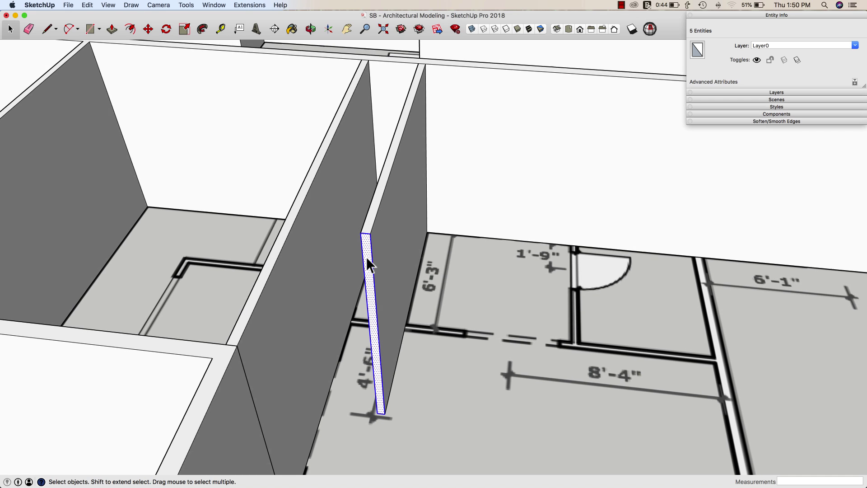
pyautogui.scroll(3, 367, 262)
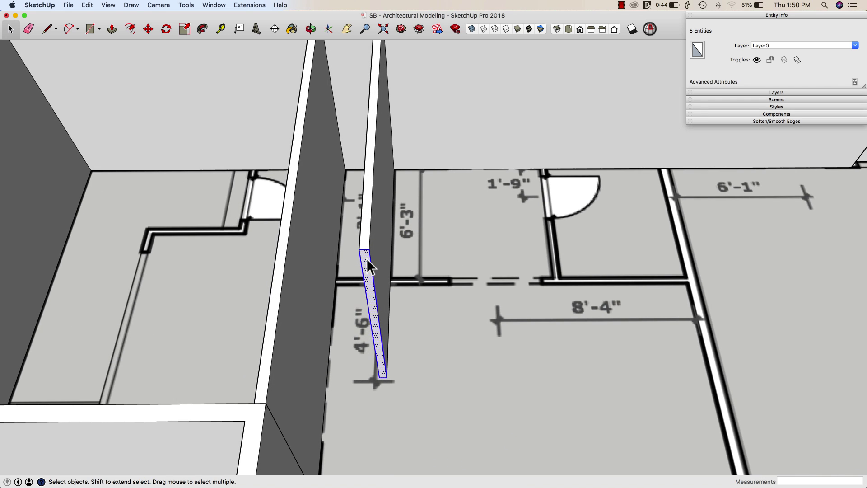
pyautogui.press('Delete')
pyautogui.press('e')
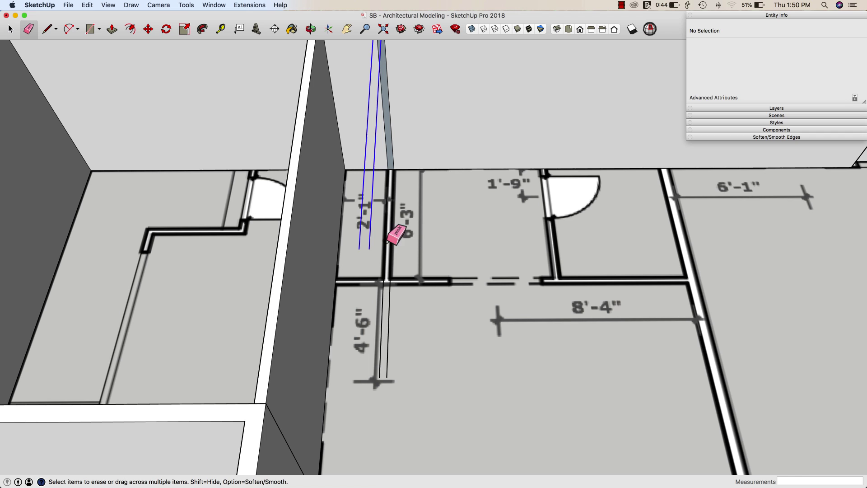
pyautogui.moveTo(388, 239)
pyautogui.mouseDown()
pyautogui.moveTo(402, 248)
pyautogui.moveTo(403, 196)
pyautogui.mouseUp()
# Step: Push/Pull the narrow strip on the long wall 6' 3" to form the short closet partition
pyautogui.press('p')
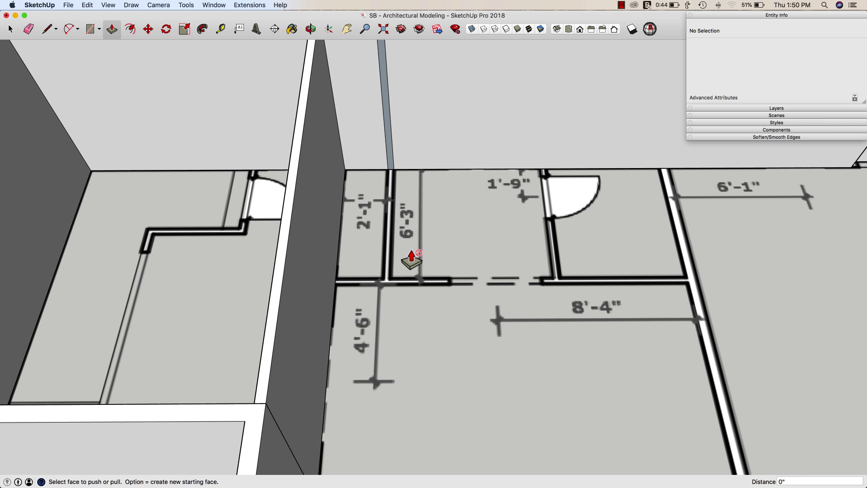
pyautogui.click(387, 141)
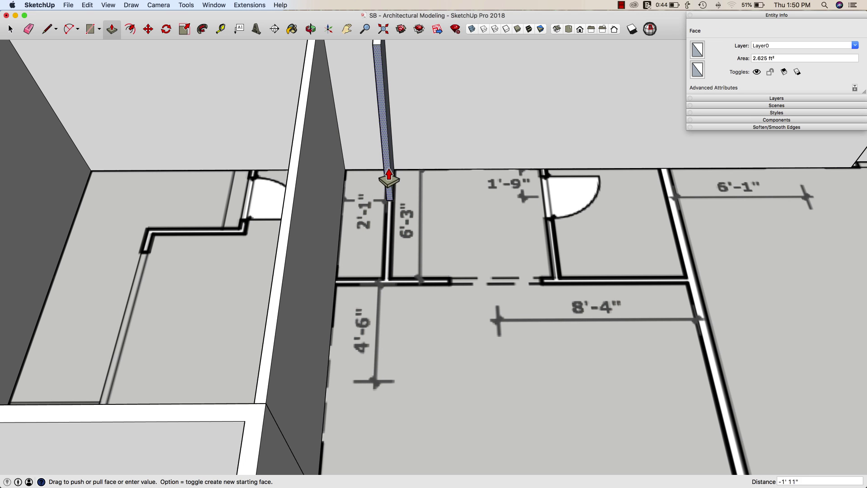
pyautogui.click(388, 195)
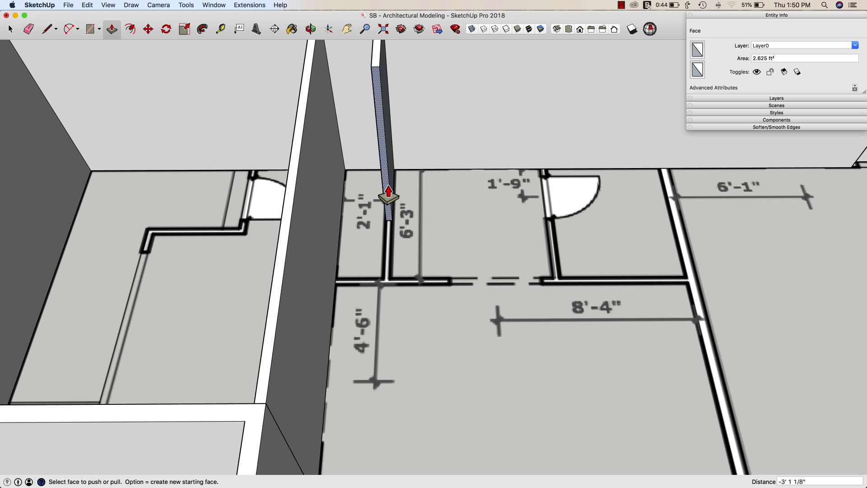
pyautogui.click(389, 195)
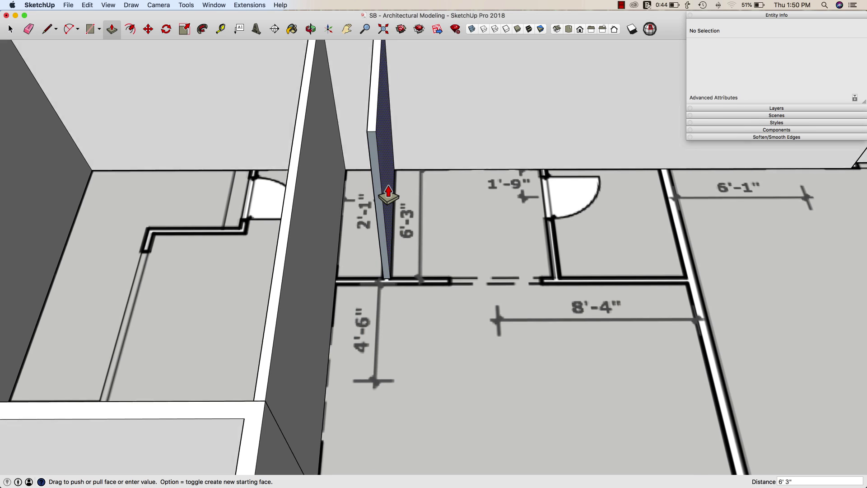
pyautogui.moveTo(387, 194); pyautogui.dragTo(411, 231, button='middle')
pyautogui.press('space')
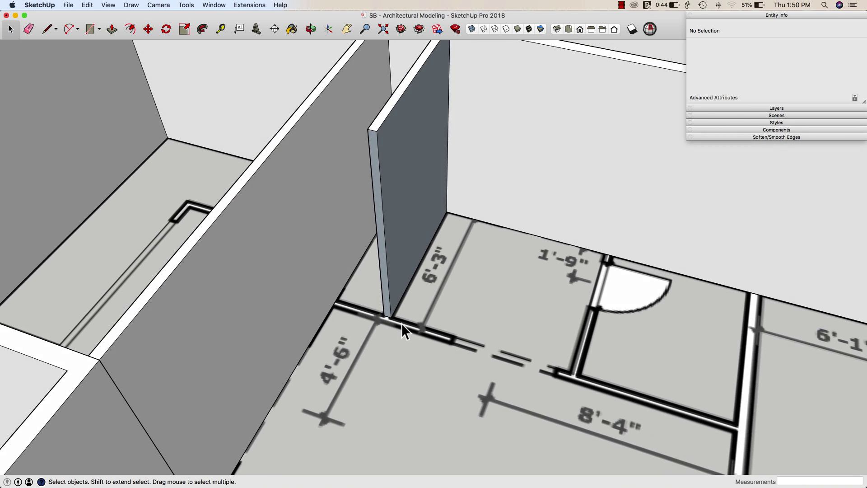
# Step: Draw a 2' 1" top edge from the short partition's end corner across to the second partition
pyautogui.moveTo(401, 324); pyautogui.dragTo(385, 342, button='middle')
pyautogui.moveTo(333, 335); pyautogui.dragTo(360, 163, button='middle')
pyautogui.press('l')
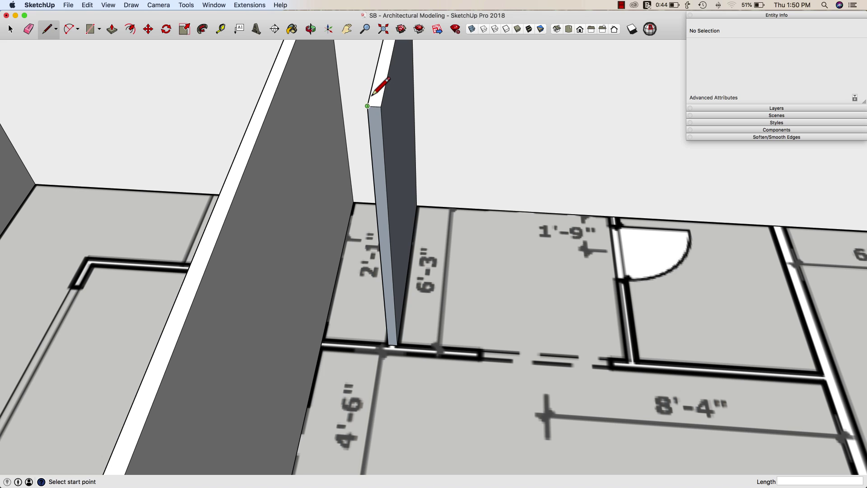
pyautogui.click(368, 106)
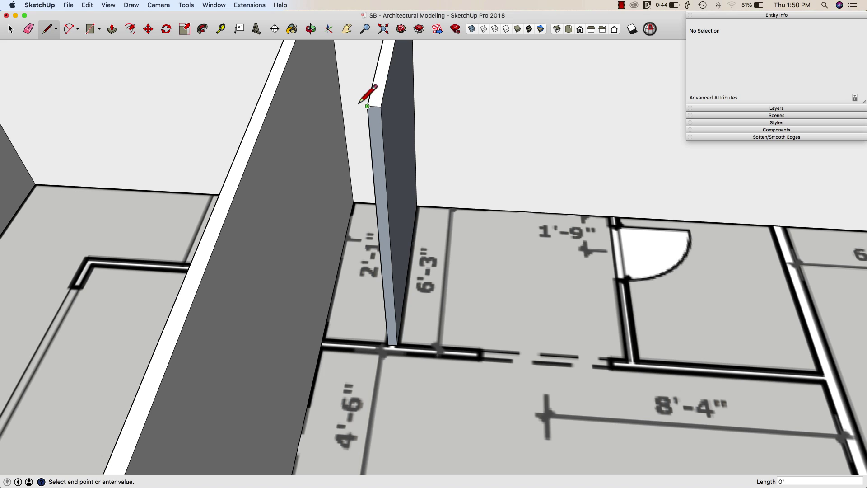
pyautogui.click(271, 101)
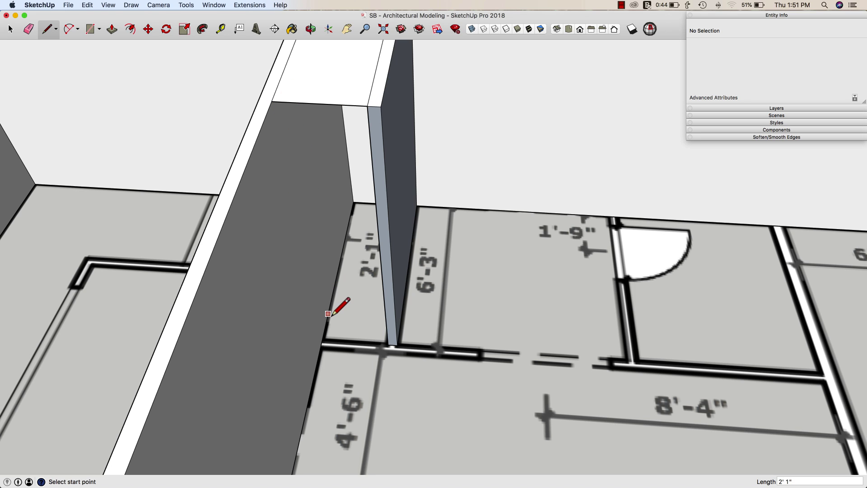
# Step: Draw the matching 2' 1" edge along the floor and the 9' vertical edges that frame the closet's front
pyautogui.click(322, 340)
pyautogui.click(389, 343)
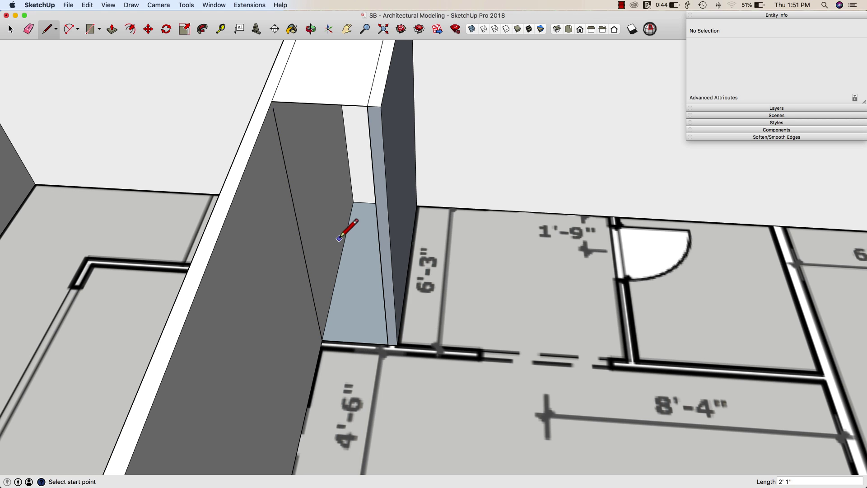
pyautogui.click(389, 343)
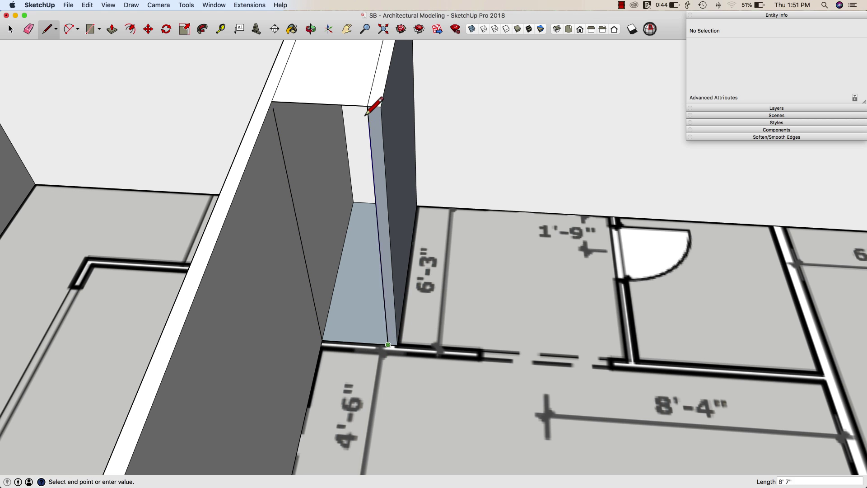
pyautogui.moveTo(367, 105); pyautogui.dragTo(366, 123, button='middle')
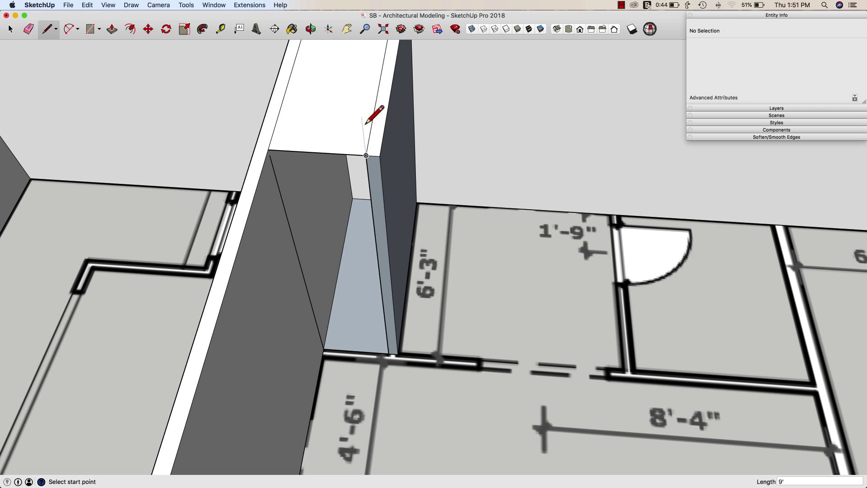
pyautogui.press('e')
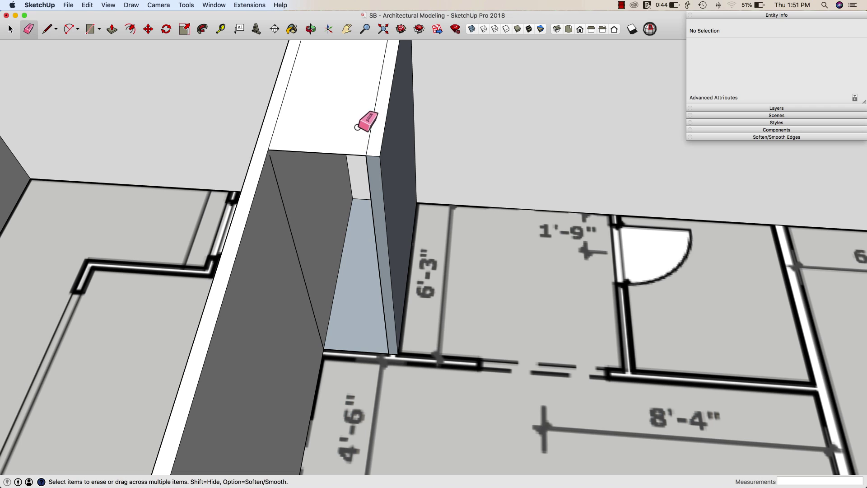
# Step: Redraw the 9' vertical edge where the closet's front meets the second partition, closing the front with a face
pyautogui.click(270, 158)
pyautogui.press('l')
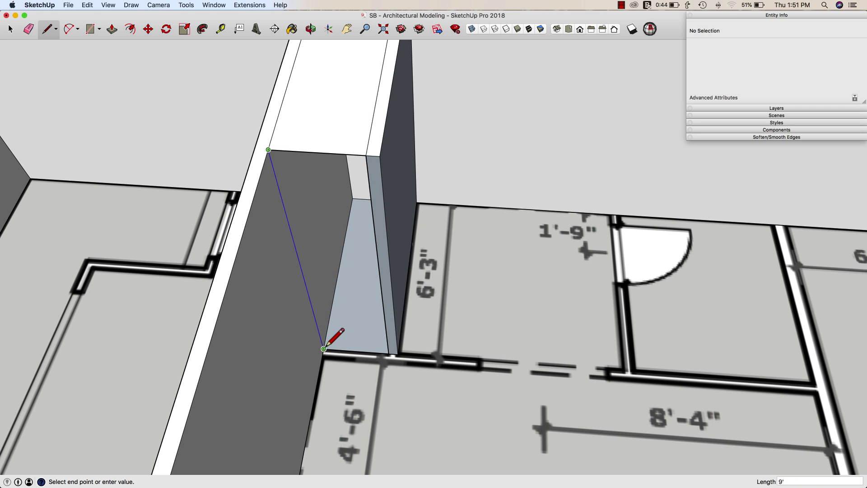
pyautogui.click(324, 348)
pyautogui.press('p')
pyautogui.click(341, 312)
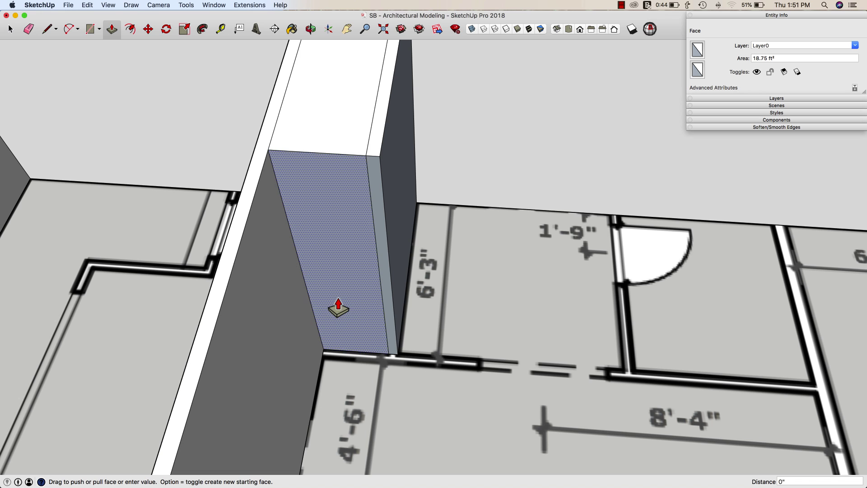
pyautogui.click(338, 313)
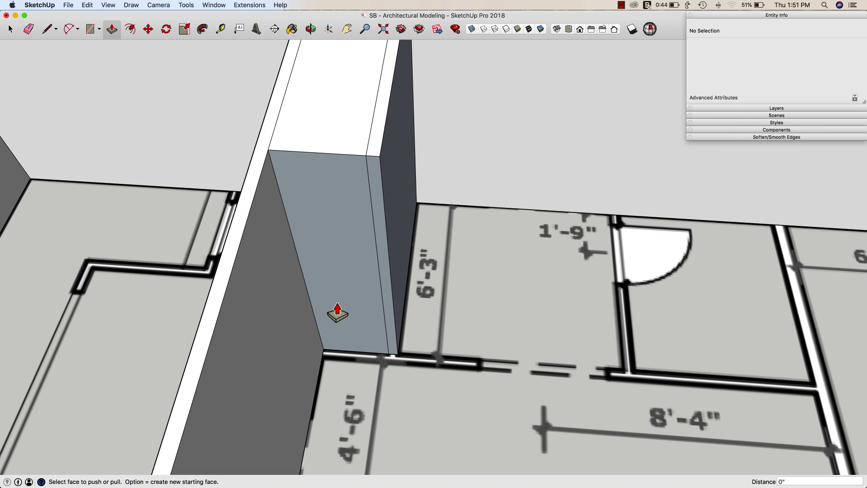
# Step: Delete the closet's top face and its floor face so only the walls enclose it
pyautogui.press('space')
pyautogui.click(361, 117)
pyautogui.press('Delete')
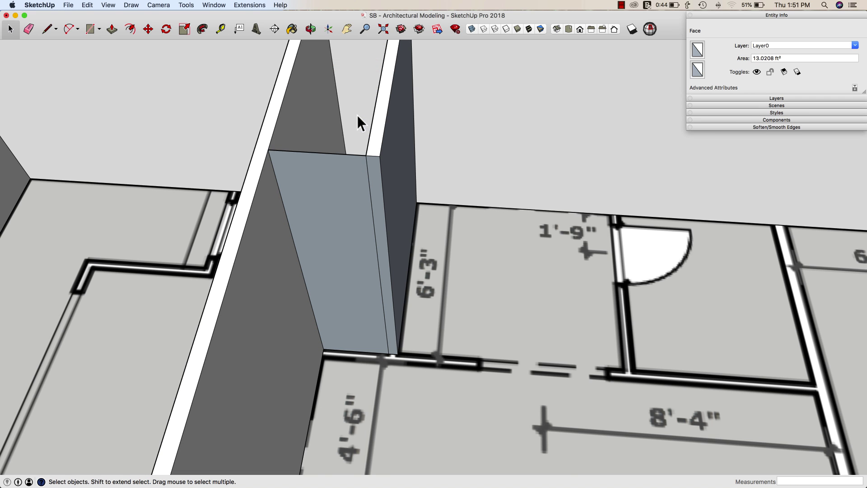
pyautogui.moveTo(357, 115); pyautogui.dragTo(365, 215, button='middle')
pyautogui.click(365, 215)
pyautogui.press('Delete')
# Step: Push/Pull the closet's front face outward 3.5" to give the wall its thickness
pyautogui.moveTo(359, 266); pyautogui.dragTo(325, 77, button='middle')
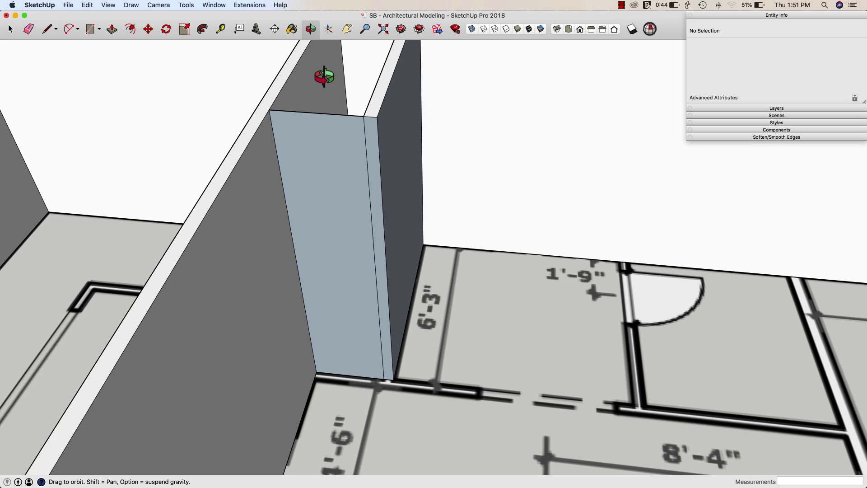
pyautogui.press('p')
pyautogui.click(324, 246)
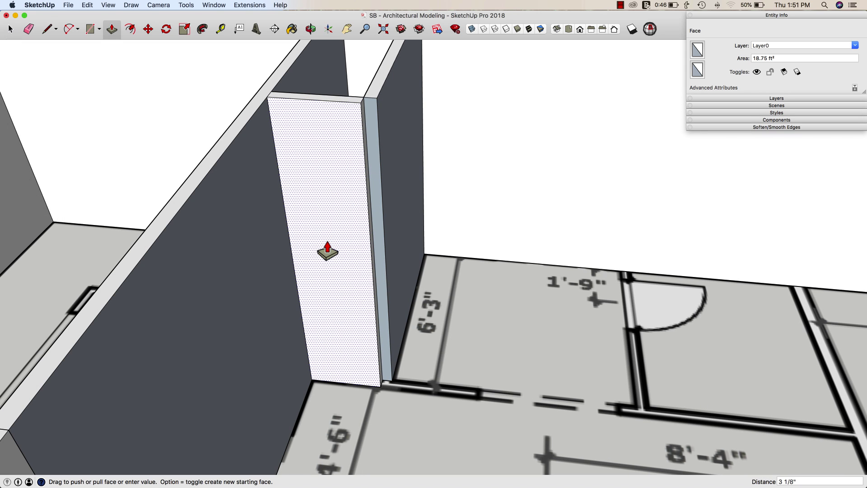
pyautogui.click(326, 246)
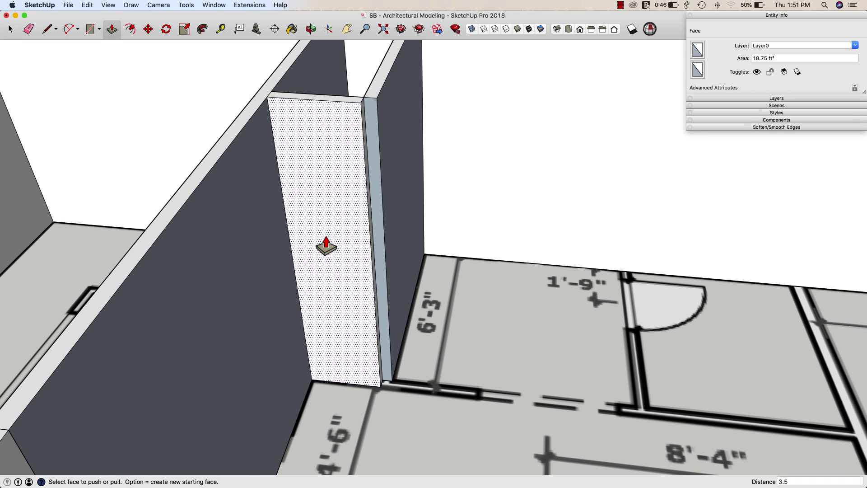
pyautogui.click(327, 245)
pyautogui.moveTo(325, 245); pyautogui.dragTo(333, 160, button='middle')
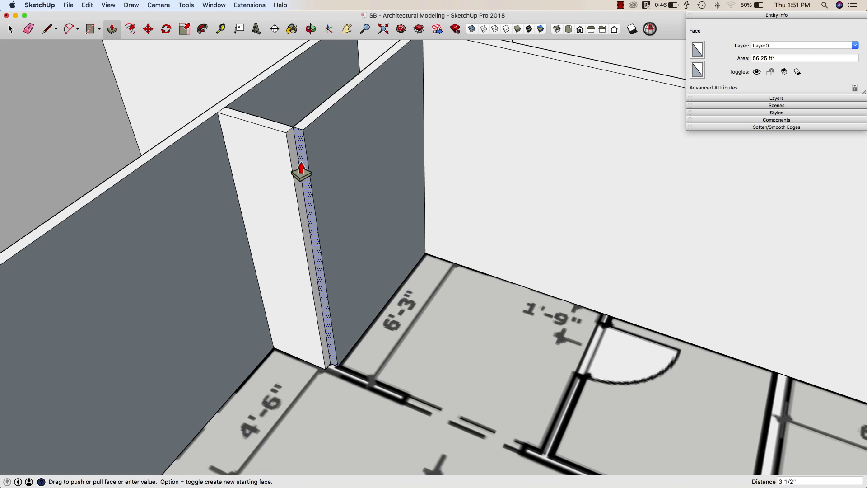
# Step: Push/Pull the closet front wall's narrow end about 13' 7" along the plan to the end of the 8'-4" dimension
pyautogui.click(296, 172)
pyautogui.moveTo(508, 343); pyautogui.dragTo(522, 294, button='middle')
pyautogui.click(666, 299)
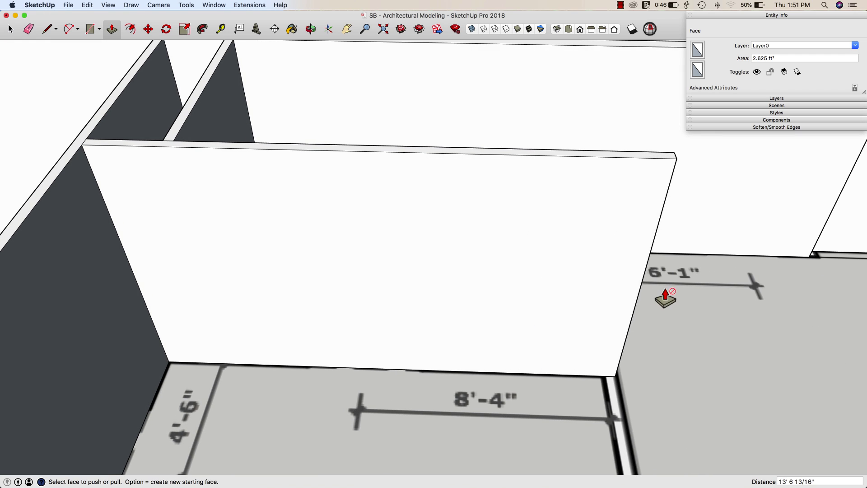
# Step: Erase the leftover edges where the long new wall meets the closet partitions
pyautogui.moveTo(364, 172); pyautogui.dragTo(406, 233, button='middle')
pyautogui.press('e')
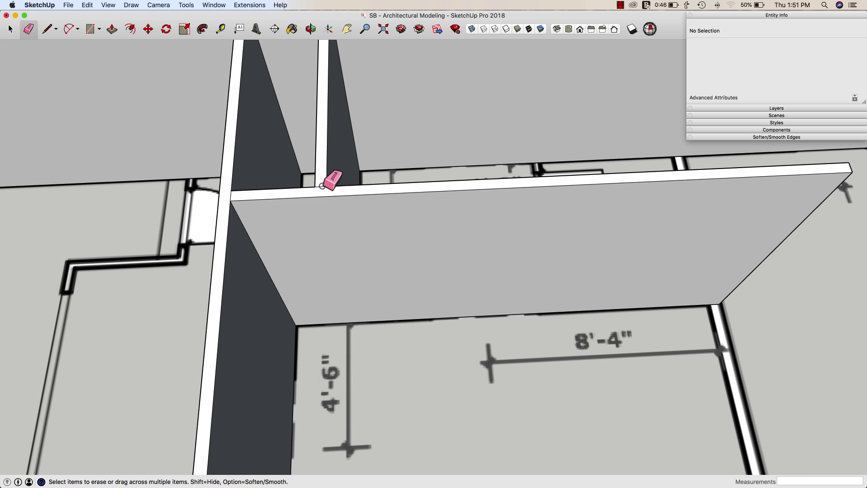
pyautogui.click(232, 195)
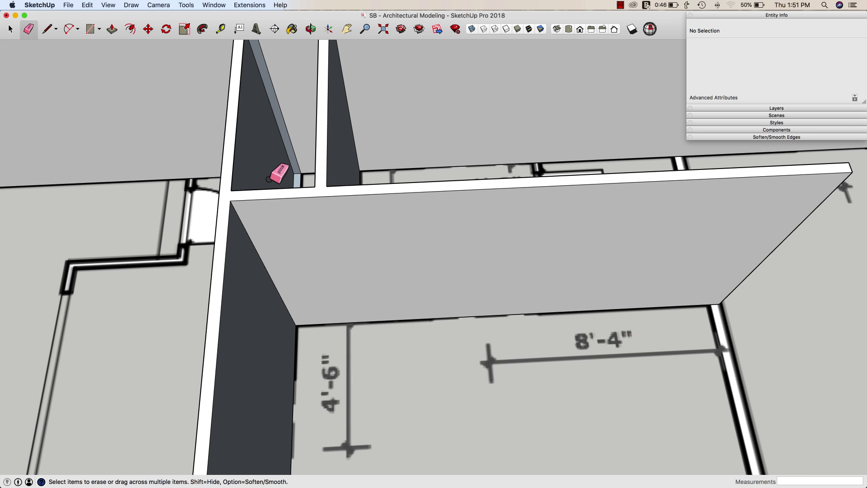
# Step: Redraw the 9' vertical edge in the closet's inner corner to restore the second partition's missing face
pyautogui.moveTo(300, 166)
pyautogui.mouseDown(button='middle')
pyautogui.moveTo(289, 166)
pyautogui.moveTo(486, 191)
pyautogui.moveTo(497, 178)
pyautogui.moveTo(500, 197)
pyautogui.moveTo(490, 184)
pyautogui.moveTo(506, 233)
pyautogui.moveTo(491, 249)
pyautogui.mouseUp(button='middle')
pyautogui.press('l')
pyautogui.click(486, 250)
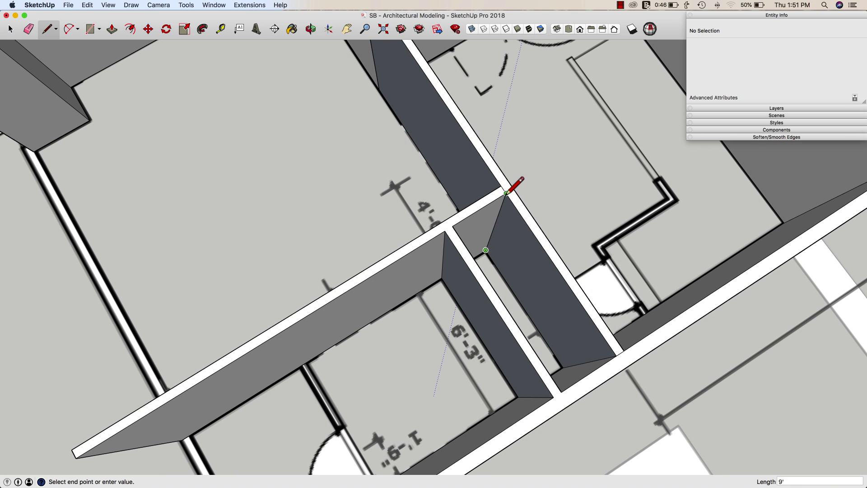
pyautogui.press('e')
pyautogui.moveTo(511, 186)
pyautogui.mouseDown(button='middle')
pyautogui.moveTo(527, 182)
pyautogui.moveTo(411, 176)
pyautogui.moveTo(566, 191)
pyautogui.mouseUp(button='middle')
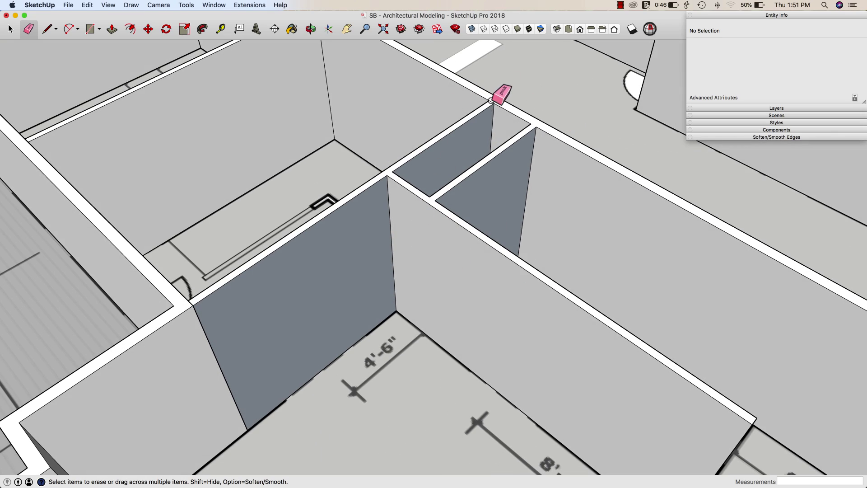
# Step: Orient the faces of all connected walls to match the front face of the long new wall
pyautogui.moveTo(516, 101)
pyautogui.mouseDown(button='middle')
pyautogui.moveTo(511, 151)
pyautogui.moveTo(535, 184)
pyautogui.moveTo(456, 188)
pyautogui.moveTo(414, 178)
pyautogui.moveTo(424, 168)
pyautogui.moveTo(426, 183)
pyautogui.moveTo(444, 197)
pyautogui.moveTo(393, 181)
pyautogui.moveTo(423, 237)
pyautogui.mouseUp(button='middle')
pyautogui.press('space')
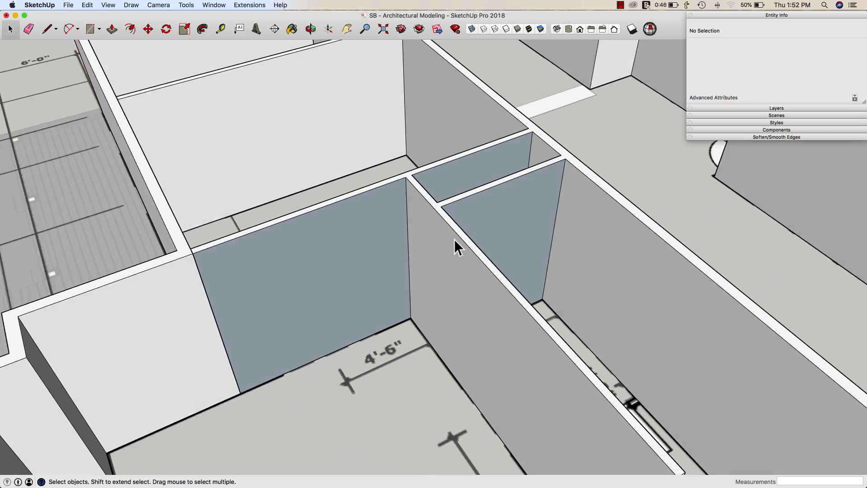
pyautogui.moveTo(454, 240); pyautogui.dragTo(430, 232, button='middle')
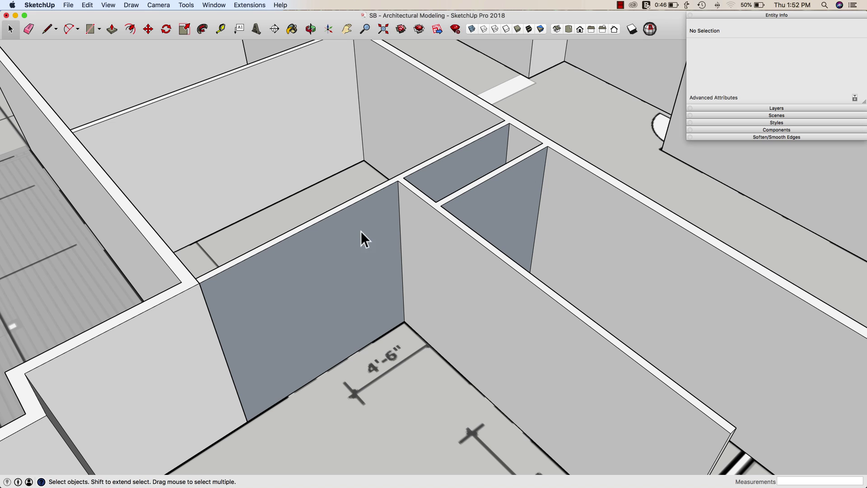
pyautogui.moveTo(428, 240); pyautogui.dragTo(429, 128, button='middle')
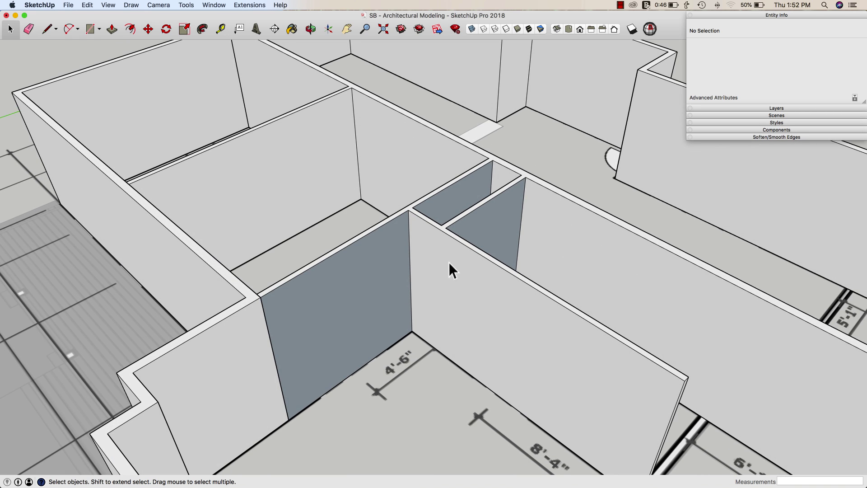
pyautogui.rightClick(430, 251)
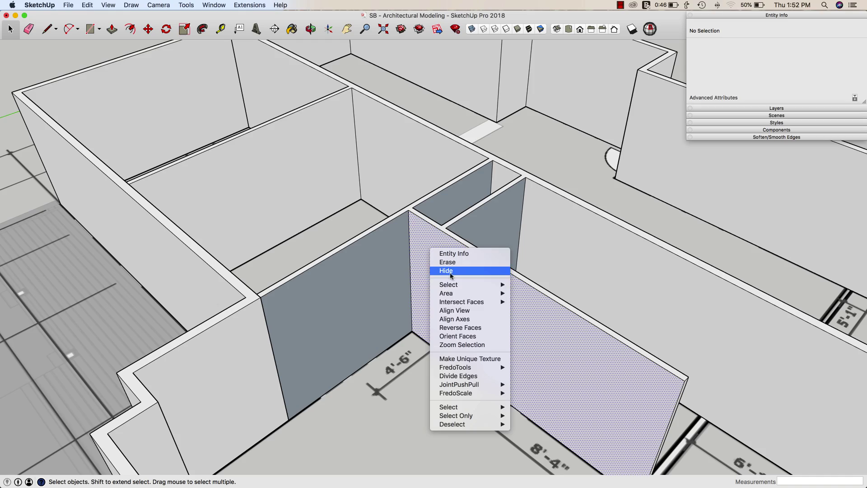
pyautogui.click(475, 345)
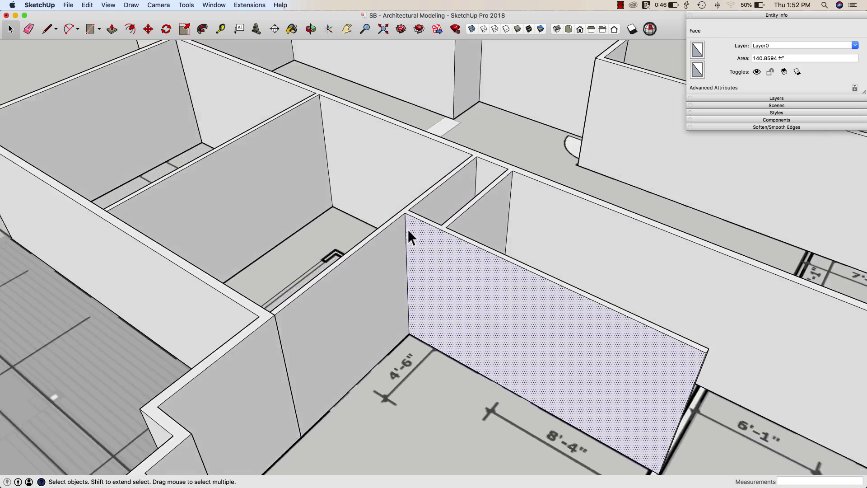
# Step: Examine the plan's wall layout and dimensions for the two small rooms at the far end of the kitchen
pyautogui.moveTo(407, 229); pyautogui.dragTo(479, 264, button='middle')
pyautogui.moveTo(620, 225); pyautogui.dragTo(617, 176, button='middle')
pyautogui.scroll(2, 589, 173)
pyautogui.scroll(3, 589, 173)
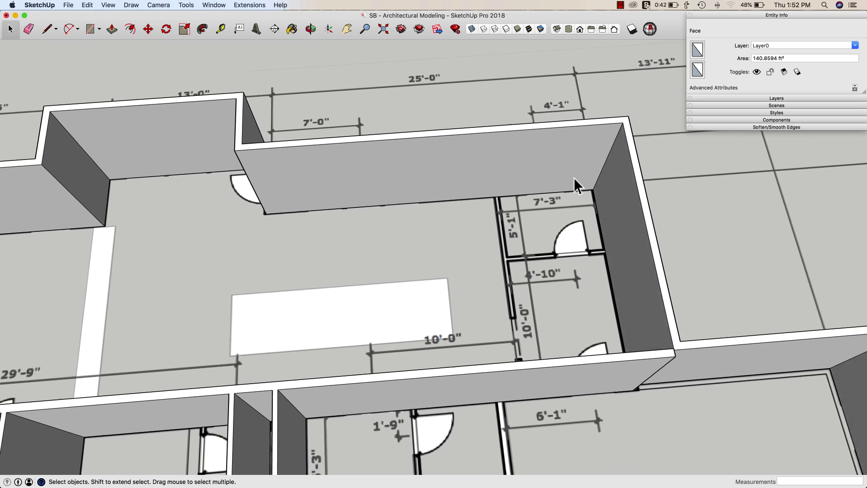
pyautogui.scroll(-2, 605, 196)
pyautogui.moveTo(619, 211); pyautogui.dragTo(617, 215, button='middle')
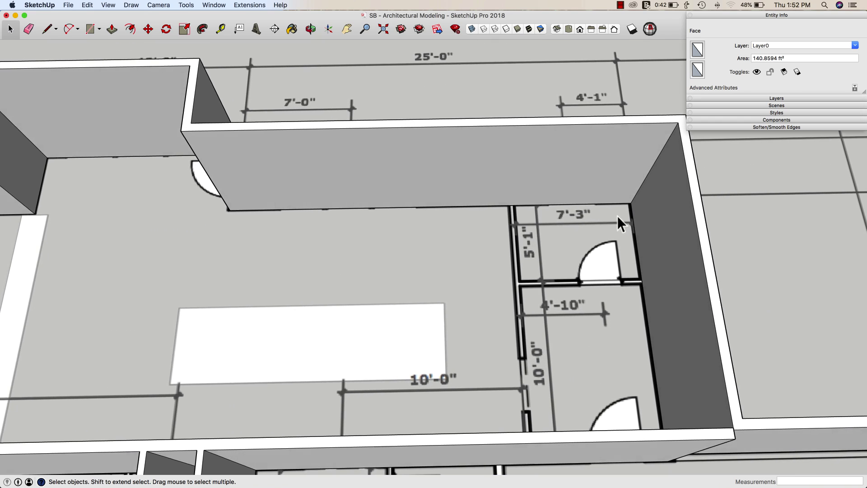
pyautogui.scroll(2, 584, 212)
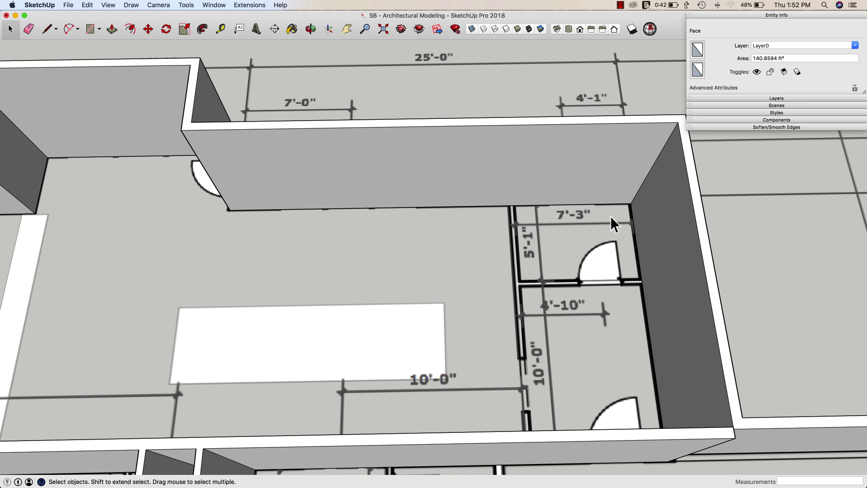
pyautogui.scroll(-2, 632, 205)
pyautogui.moveTo(634, 204); pyautogui.dragTo(625, 218, button='middle')
pyautogui.scroll(2, 625, 215)
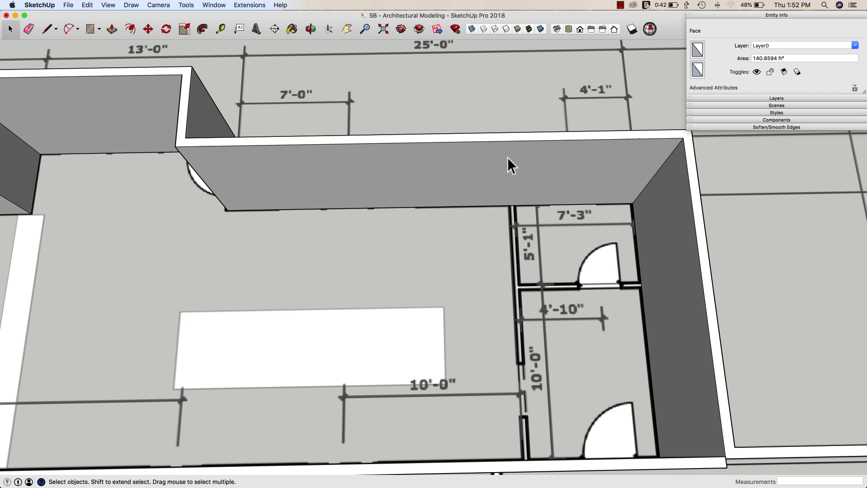
pyautogui.scroll(-4, 478, 302)
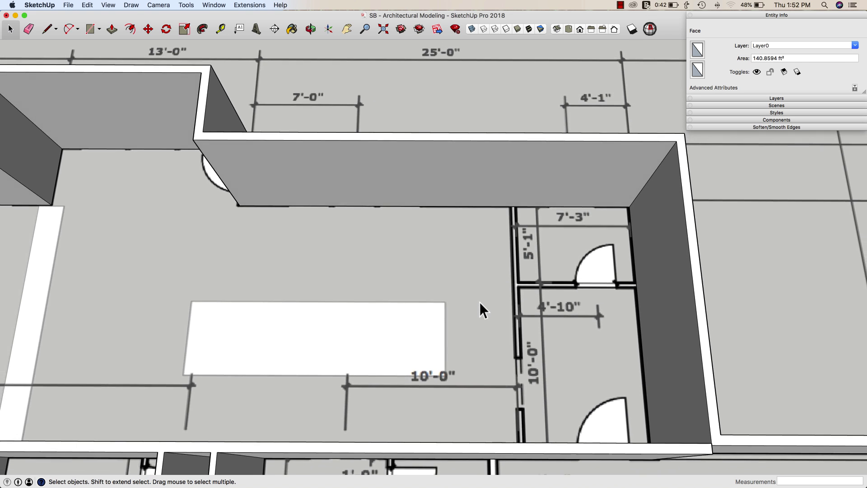
pyautogui.moveTo(482, 303); pyautogui.dragTo(399, 270, button='middle')
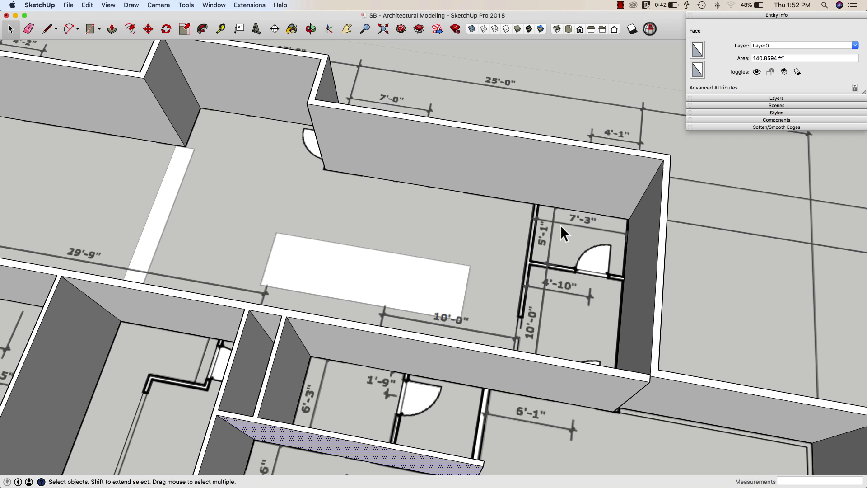
# Step: Draw a 7'3" line along the exterior wall's base from the small room's corner, and a 9' vertical edge up from its end
pyautogui.press('l')
pyautogui.click(629, 219)
pyautogui.write("7'3")
pyautogui.press('Return')
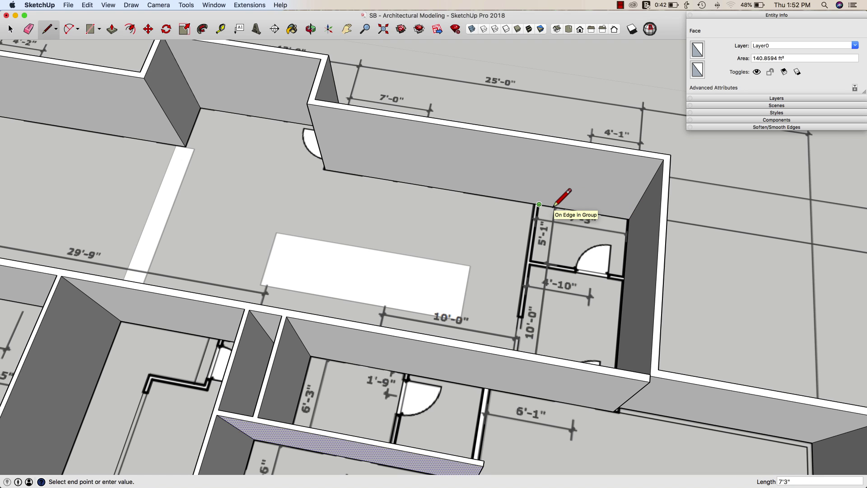
pyautogui.click(559, 140)
# Step: Copy the vertical edge 3.5" along the exterior wall and draw a 3 1/2" by 9' rectangle over the strip
pyautogui.press('space')
pyautogui.click(554, 157)
pyautogui.press('m')
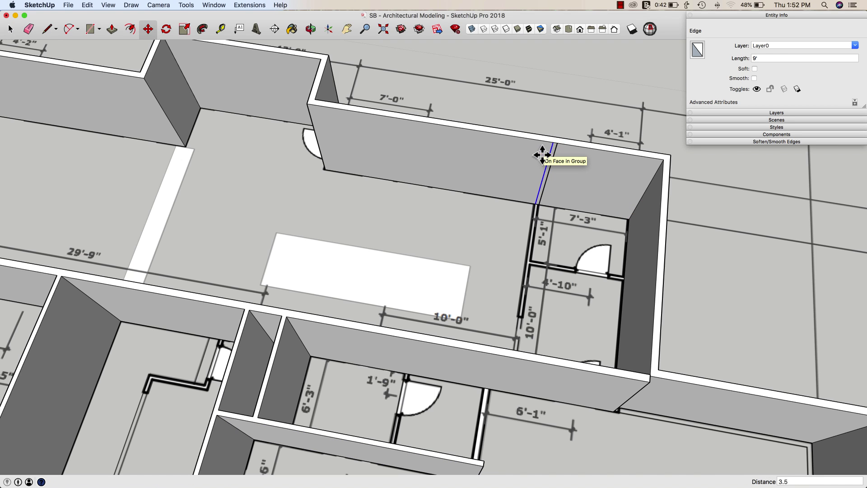
pyautogui.press('p')
pyautogui.press('l')
pyautogui.press('r')
pyautogui.click(560, 143)
pyautogui.click(536, 204)
# Step: Push/Pull the strip from the exterior wall across to the opposite long wall to form the small rooms' partition
pyautogui.press('p')
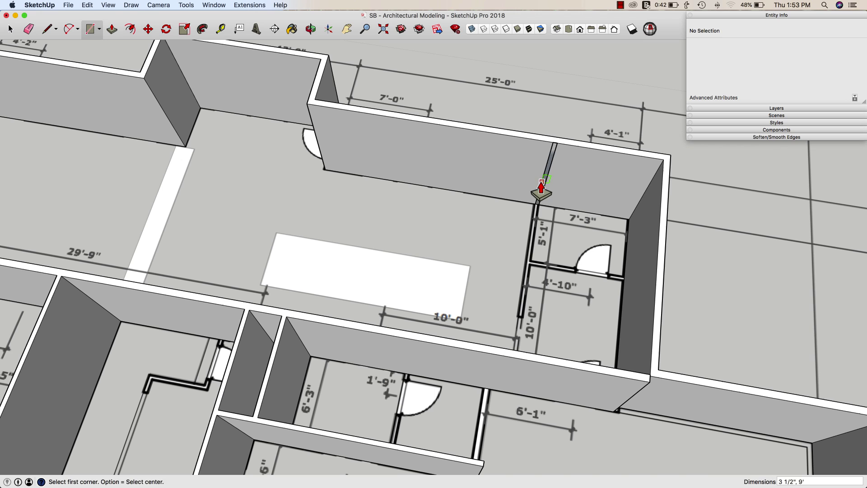
pyautogui.click(543, 185)
pyautogui.click(650, 375)
pyautogui.moveTo(617, 322); pyautogui.dragTo(456, 336, button='middle')
# Step: Copy the vertical corner edge 5'1" along the new partition to mark the wall between the two small rooms
pyautogui.press('l')
pyautogui.moveTo(560, 289); pyautogui.dragTo(544, 290, button='middle')
pyautogui.press('space')
pyautogui.click(557, 295)
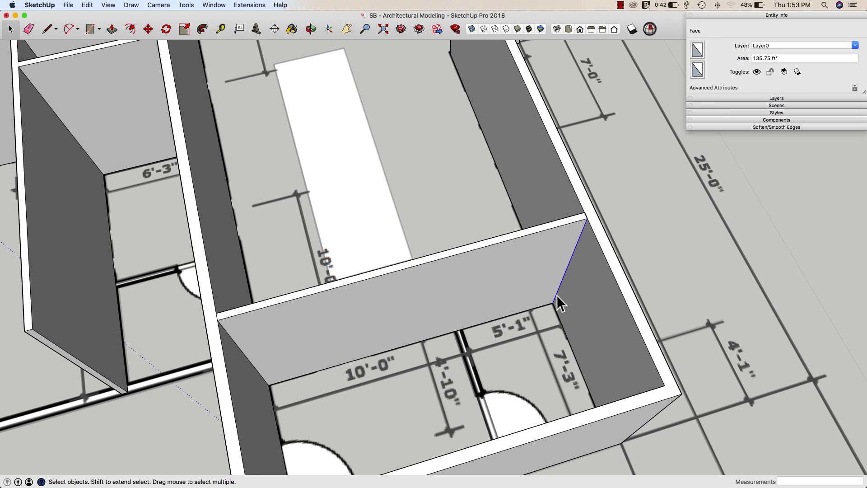
pyautogui.press('m')
pyautogui.click(555, 297)
pyautogui.press('alt')
pyautogui.write("5'1")
pyautogui.press('Return')
# Step: Copy the marked edge another 3.5" and Push/Pull the resulting strip across to the exterior end wall
pyautogui.press('alt')
pyautogui.click(509, 277)
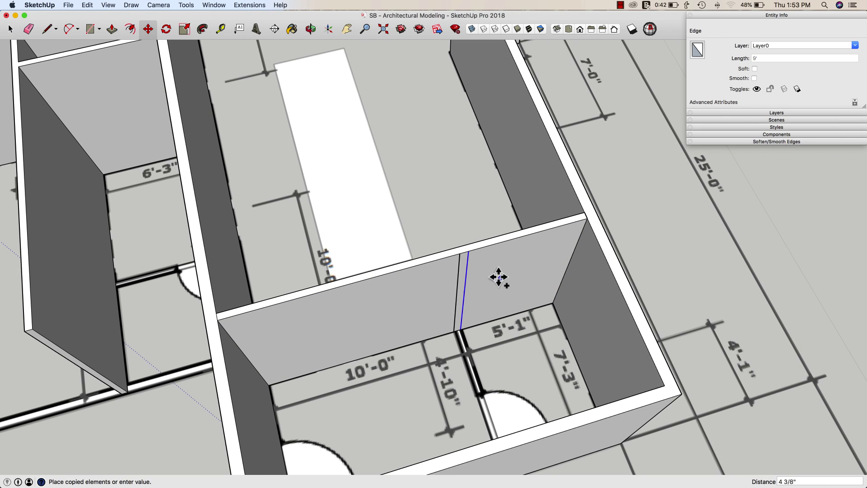
pyautogui.write('3.5')
pyautogui.press('Return')
pyautogui.press('p')
pyautogui.click(461, 292)
pyautogui.click(664, 388)
# Step: Erase the leftover edge where the small rooms' partition joins the long wall
pyautogui.press('e')
pyautogui.moveTo(452, 312); pyautogui.dragTo(502, 294, button='middle')
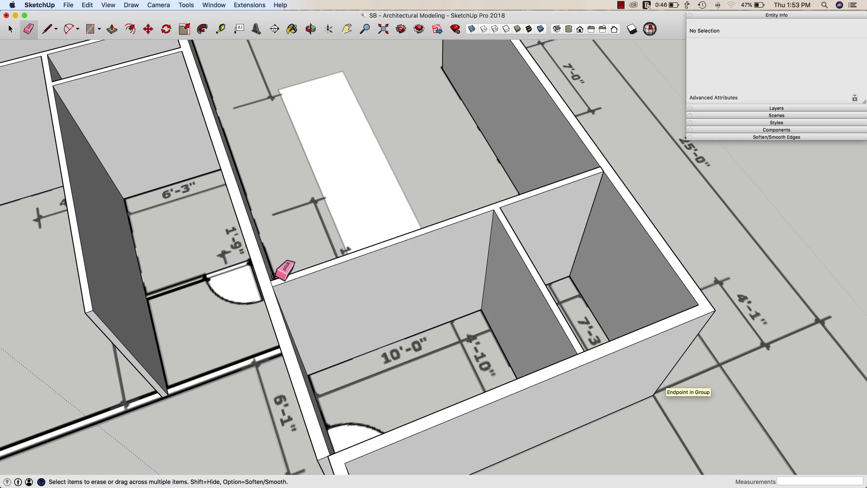
pyautogui.click(275, 280)
pyautogui.moveTo(276, 280); pyautogui.dragTo(341, 278, button='middle')
pyautogui.moveTo(253, 289)
pyautogui.mouseDown(button='middle')
pyautogui.moveTo(349, 306)
pyautogui.moveTo(348, 294)
pyautogui.mouseUp(button='middle')
# Step: Draw a 21'6.5" by 5.5" rectangle on the floor over the plan's wall beside the 8'-4" and 6'-1" dimensions
pyautogui.press('r')
pyautogui.scroll(6, 213, 355)
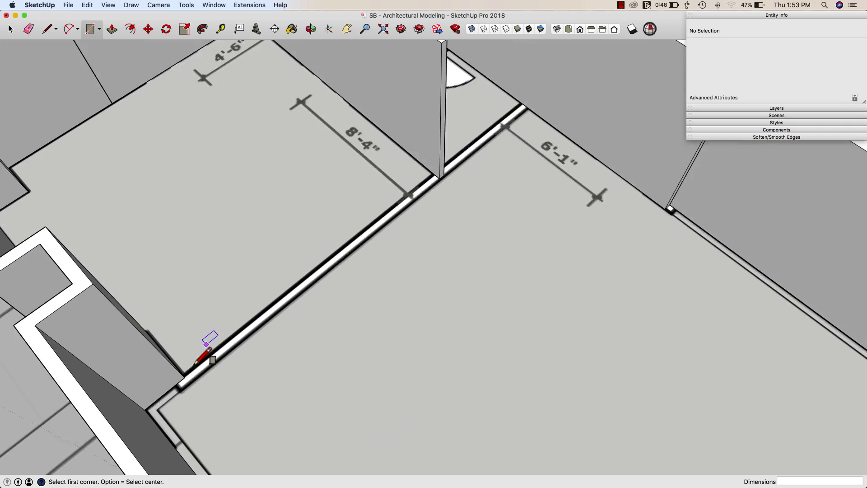
pyautogui.click(211, 374)
pyautogui.scroll(-2, 243, 368)
pyautogui.moveTo(243, 368); pyautogui.dragTo(235, 388, button='middle')
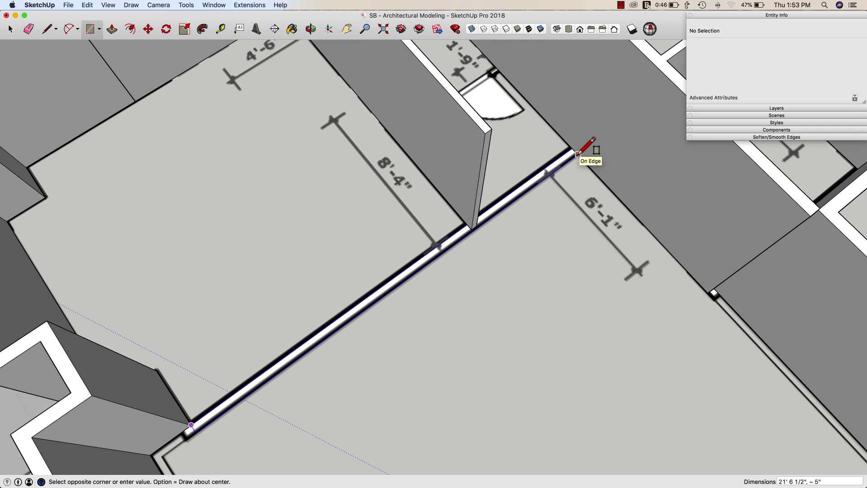
pyautogui.write("21'6.5,4.5")
pyautogui.press('Return')
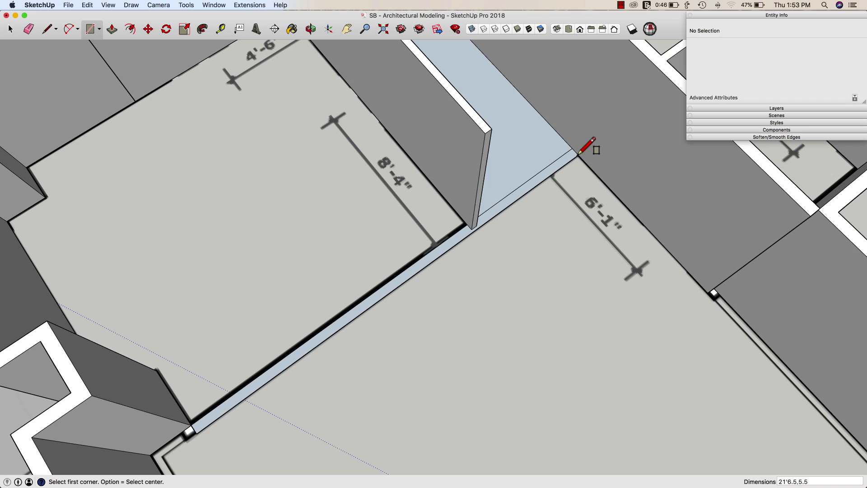
# Step: Delete the extra floor face beside the rectangle and Push/Pull the wall strip up to the surrounding walls' height
pyautogui.press('space')
pyautogui.click(519, 135)
pyautogui.press('Delete')
pyautogui.press('p')
pyautogui.moveTo(485, 159); pyautogui.dragTo(191, 425)
pyautogui.click(424, 254)
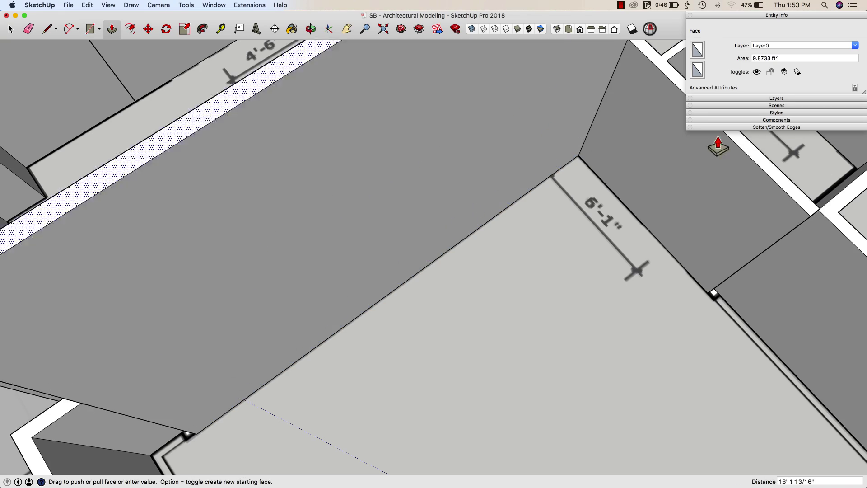
pyautogui.click(787, 183)
# Step: Push/Pull the end of the new wall to meet the exterior wall's corner
pyautogui.moveTo(335, 433); pyautogui.dragTo(347, 402, button='middle')
pyautogui.click(267, 397)
pyautogui.moveTo(209, 377); pyautogui.dragTo(394, 366, button='middle')
pyautogui.click(238, 374)
pyautogui.press('space')
pyautogui.scroll(-5, 250, 373)
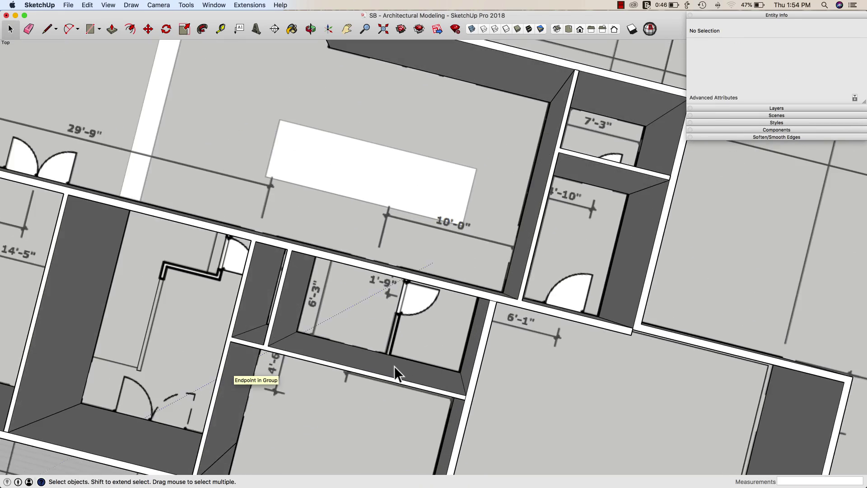
# Step: Draw an edge along the small room's wall base from the corner to the door partition, continuing 9' up the wall
pyautogui.press('l')
pyautogui.scroll(5, 394, 363)
pyautogui.click(496, 322)
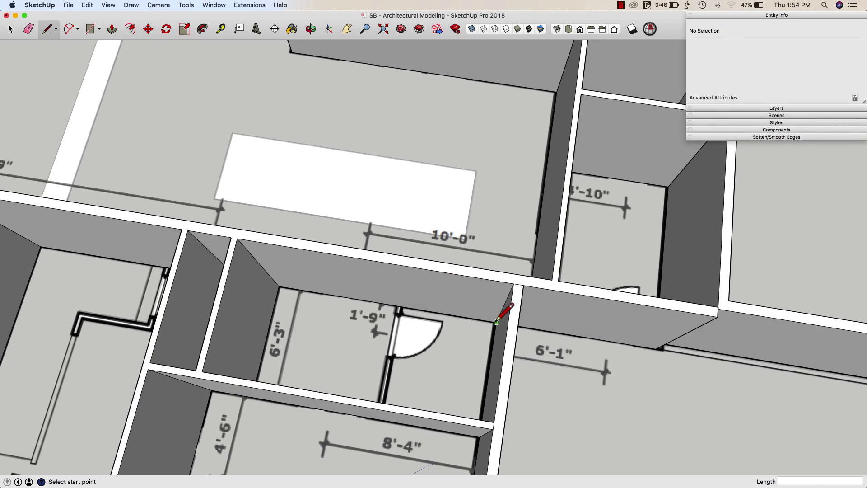
pyautogui.click(402, 307)
pyautogui.click(395, 266)
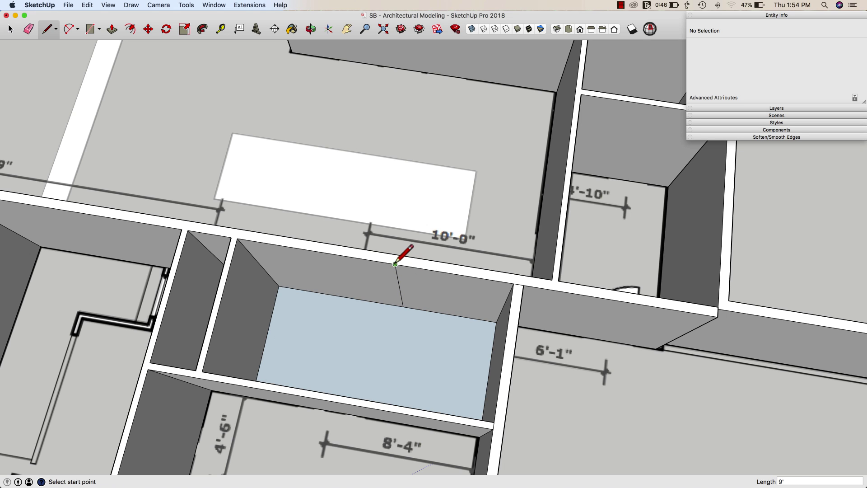
# Step: Copy the vertical edge 3.5" along the wall, away from the door swing, to mark the partition's thickness
pyautogui.press('space')
pyautogui.click(397, 276)
pyautogui.press('m')
pyautogui.click(396, 271)
pyautogui.press('alt')
pyautogui.write('3.5')
pyautogui.press('Return')
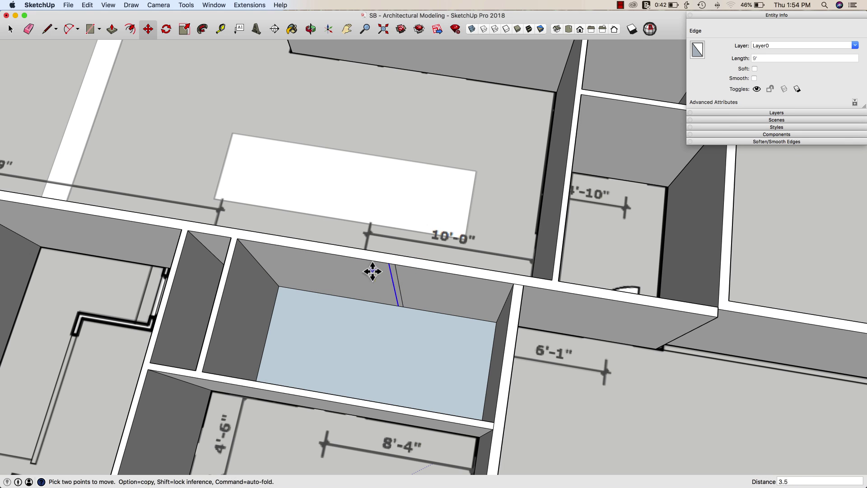
# Step: Push/Pull the narrow strip across the small room to the opposite wall and erase the leftover edge where they join
pyautogui.press('p')
pyautogui.click(393, 279)
pyautogui.click(492, 424)
pyautogui.press('e')
pyautogui.click(365, 399)
# Step: Delete the two extra floor faces on either side of the new partition
pyautogui.press('space')
pyautogui.click(336, 355)
pyautogui.keyDown('shift'); pyautogui.click(454, 357); pyautogui.keyUp('shift')
pyautogui.press('Delete')
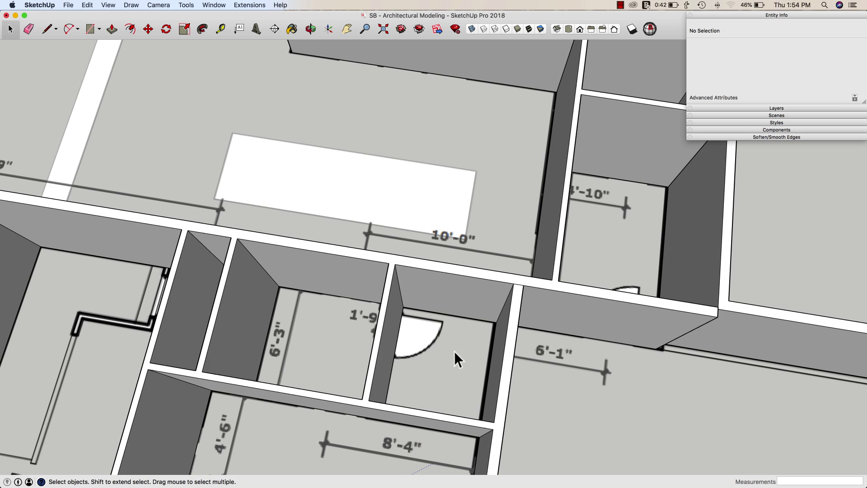
# Step: Erase the leftover edge where the cross wall meets the long wall and group all connected interior wall geometry
pyautogui.press('e')
pyautogui.click(518, 286)
pyautogui.press('space')
pyautogui.tripleClick(431, 308)
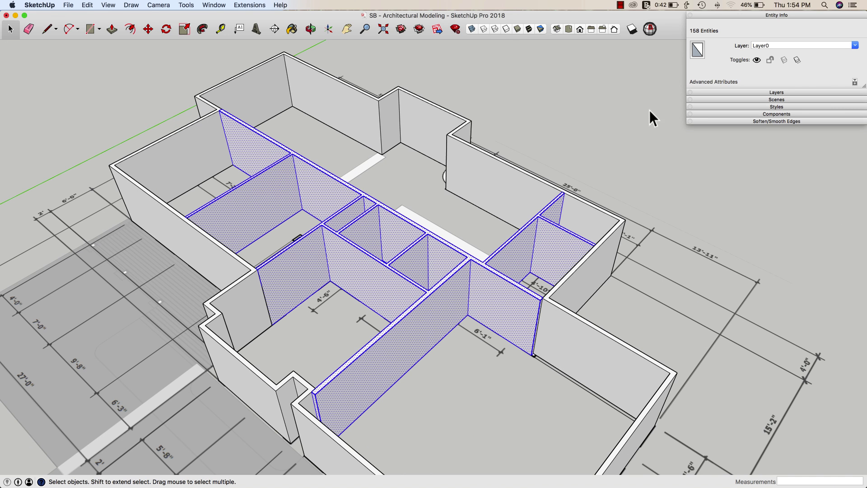
pyautogui.rightClick(480, 291)
pyautogui.click(510, 361)
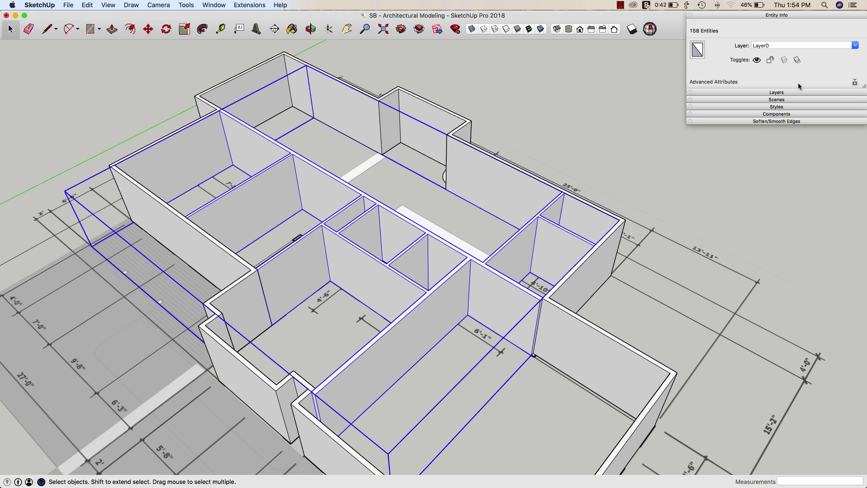
# Step: Assign the interior walls group to the layer 1st Floor - Interior Walls and clear the selection
pyautogui.click(856, 44)
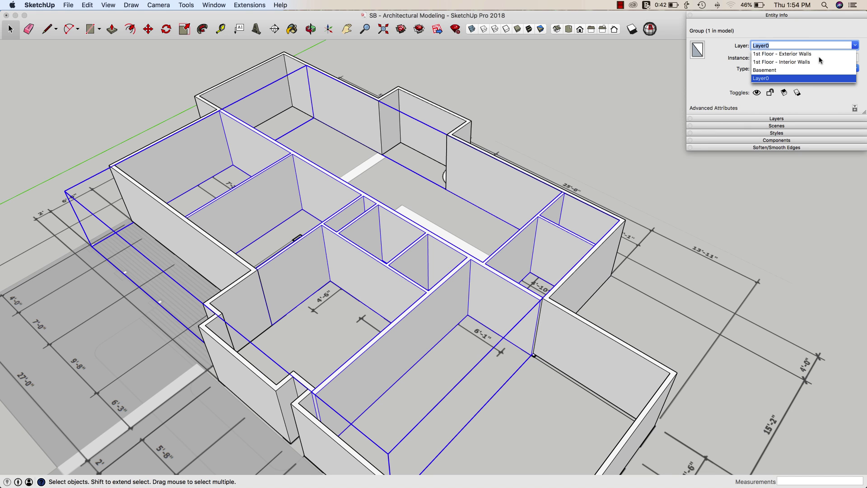
pyautogui.click(812, 64)
pyautogui.click(568, 94)
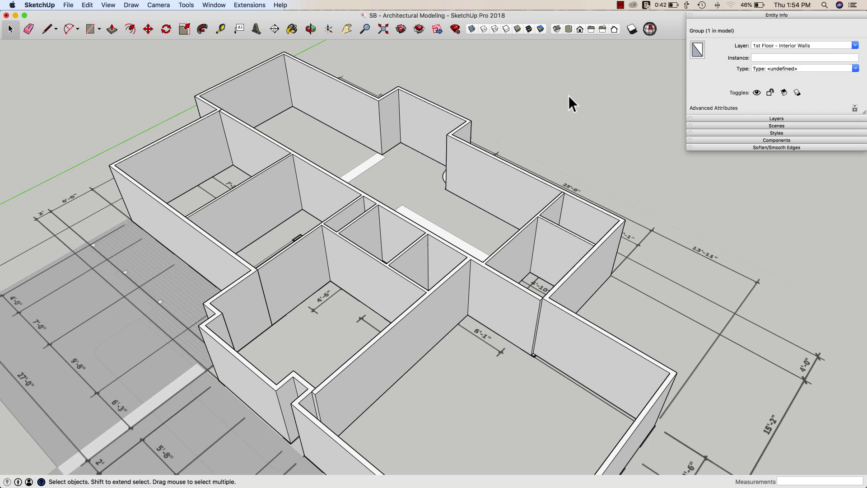
pyautogui.scroll(-5, 568, 94)
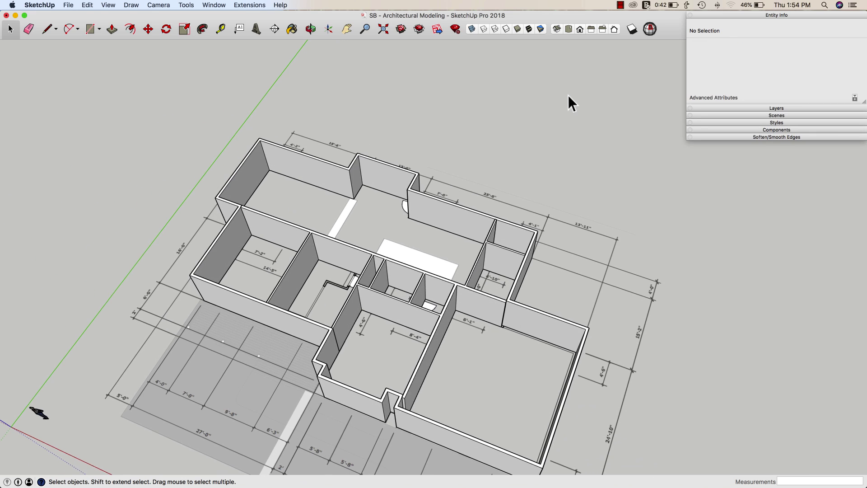
pyautogui.scroll(2, 568, 95)
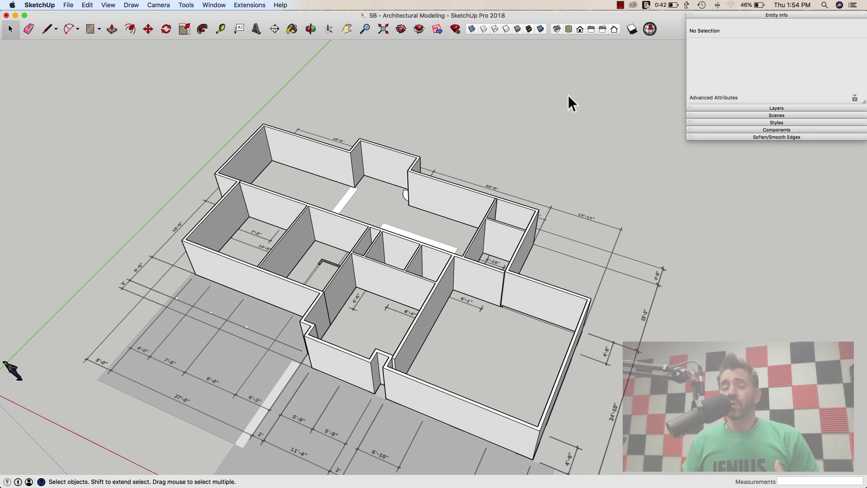